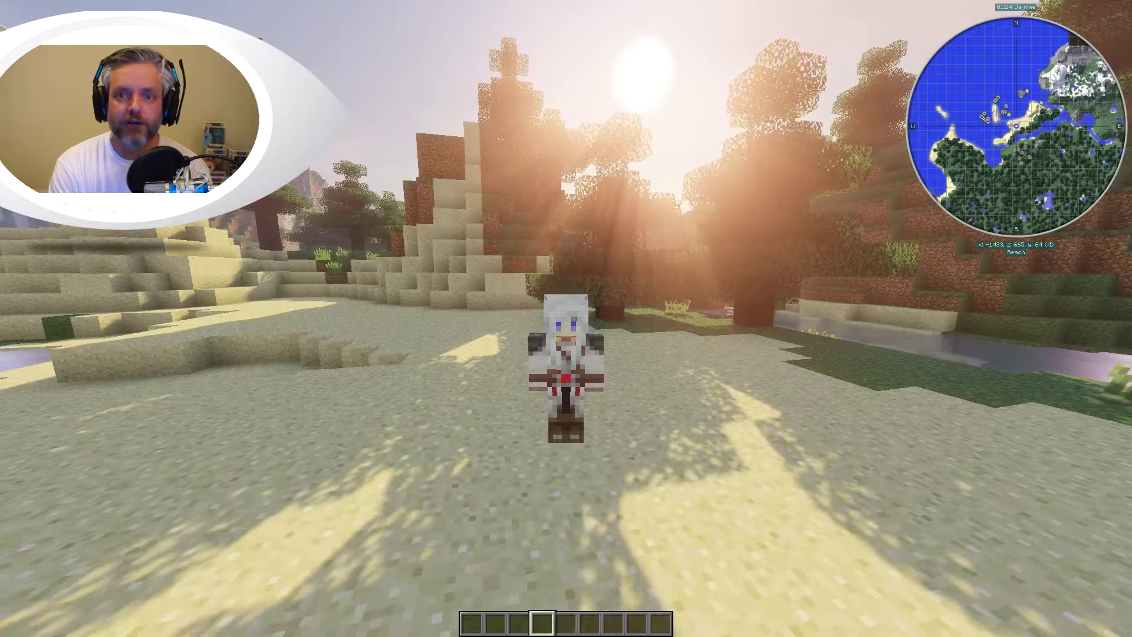
# Step: From the fullscreen map, open JourneyMap Options and collapse the Fullscreen Map and Advanced Options sections
pyautogui.press('j')
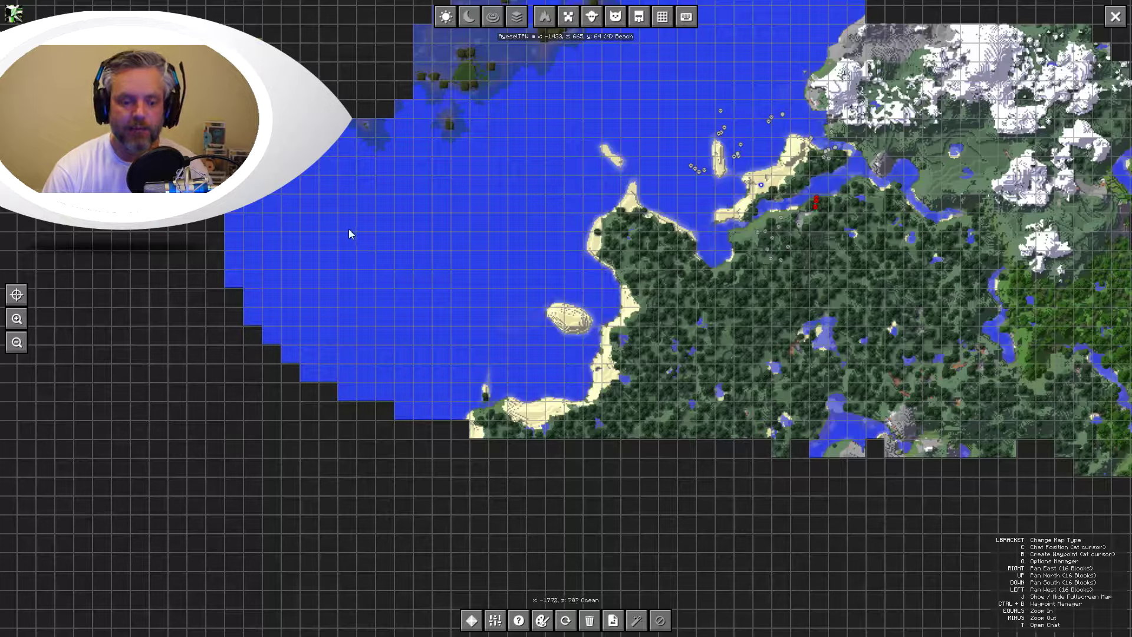
pyautogui.click(497, 623)
pyautogui.click(442, 101)
pyautogui.click(443, 220)
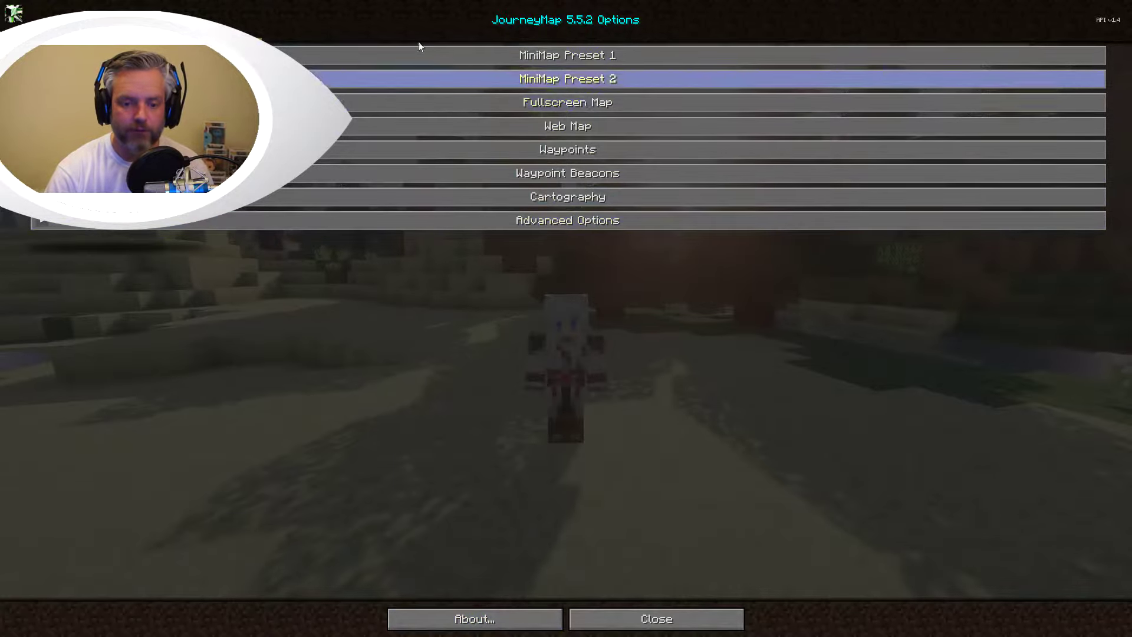
# Step: Expand MiniMap Preset 1, turn the minimap off and back on, and set Info Slot 1 to Game Time
pyautogui.click(474, 56)
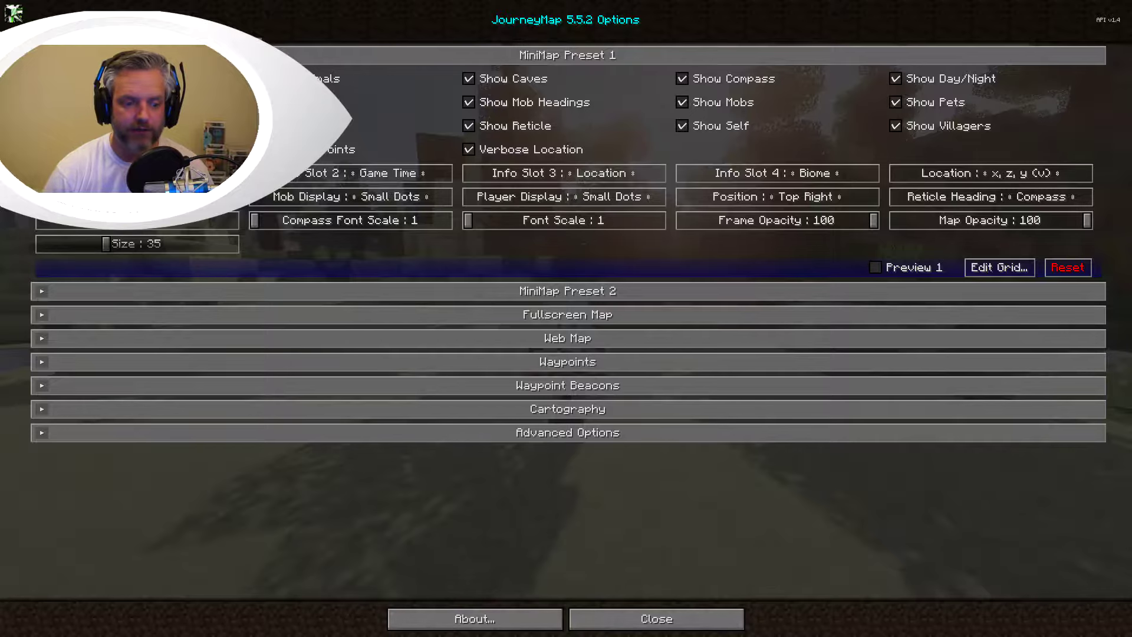
pyautogui.click(70, 80)
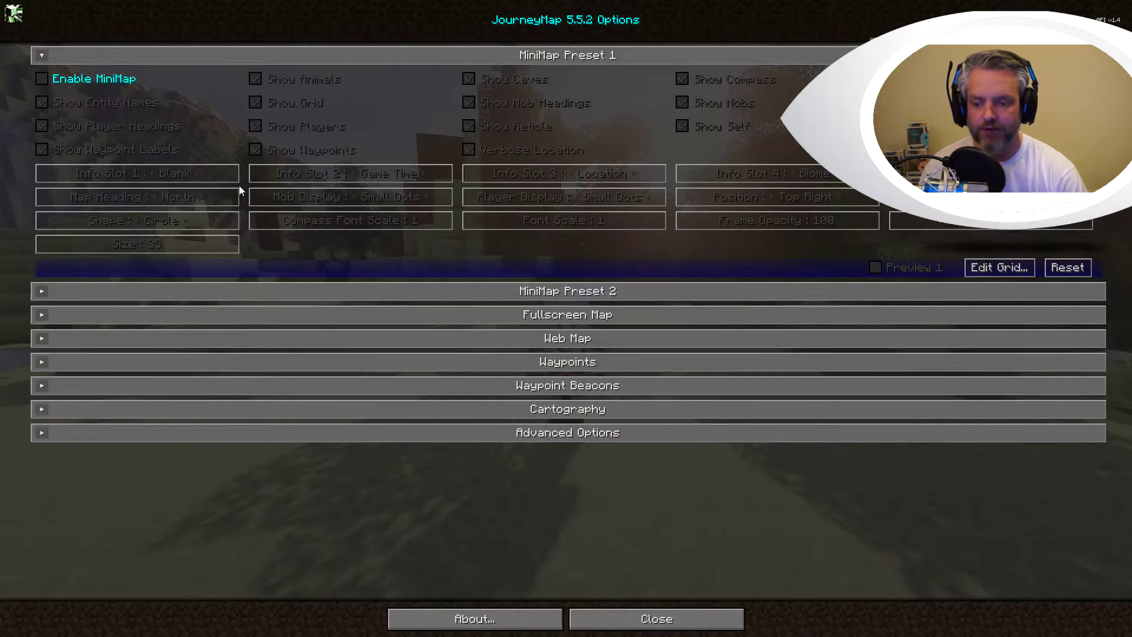
pyautogui.click(664, 619)
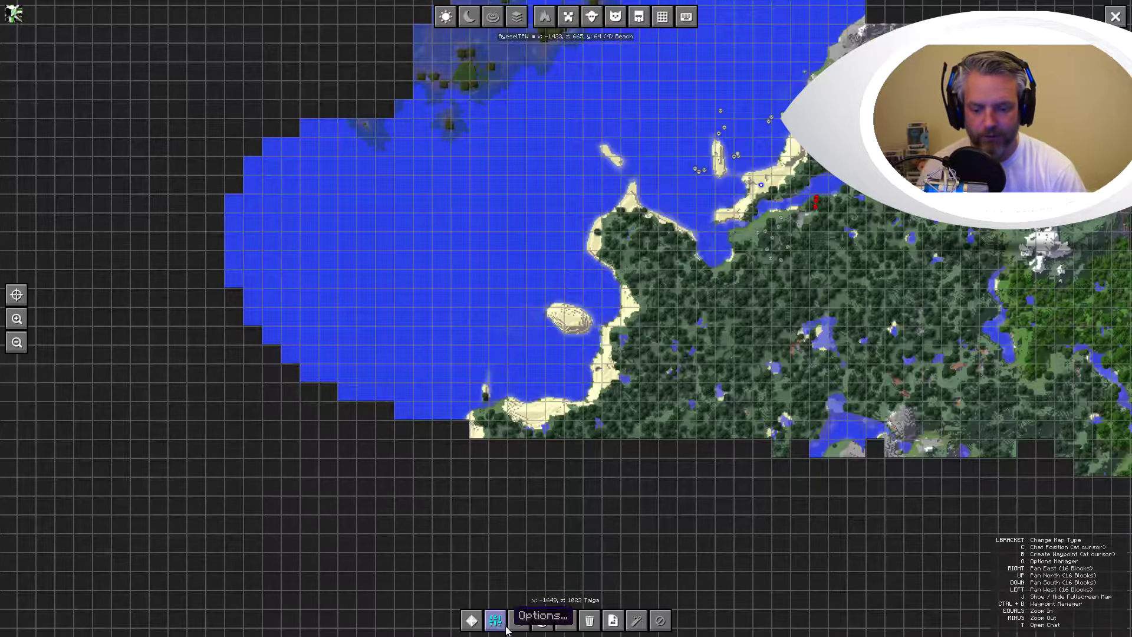
pyautogui.click(495, 620)
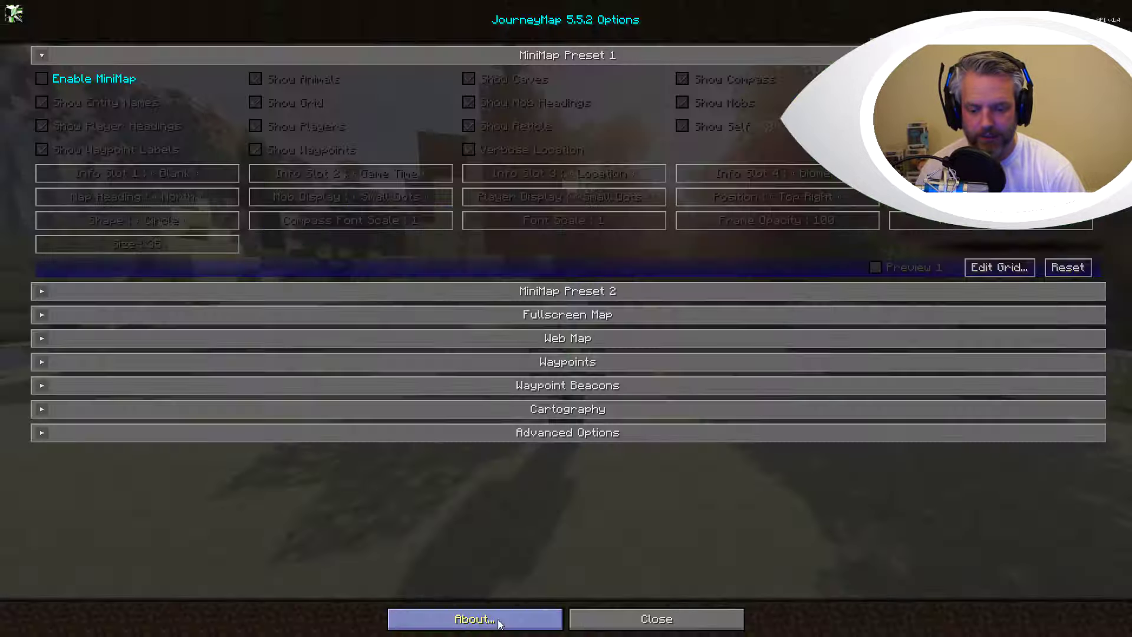
pyautogui.click(48, 83)
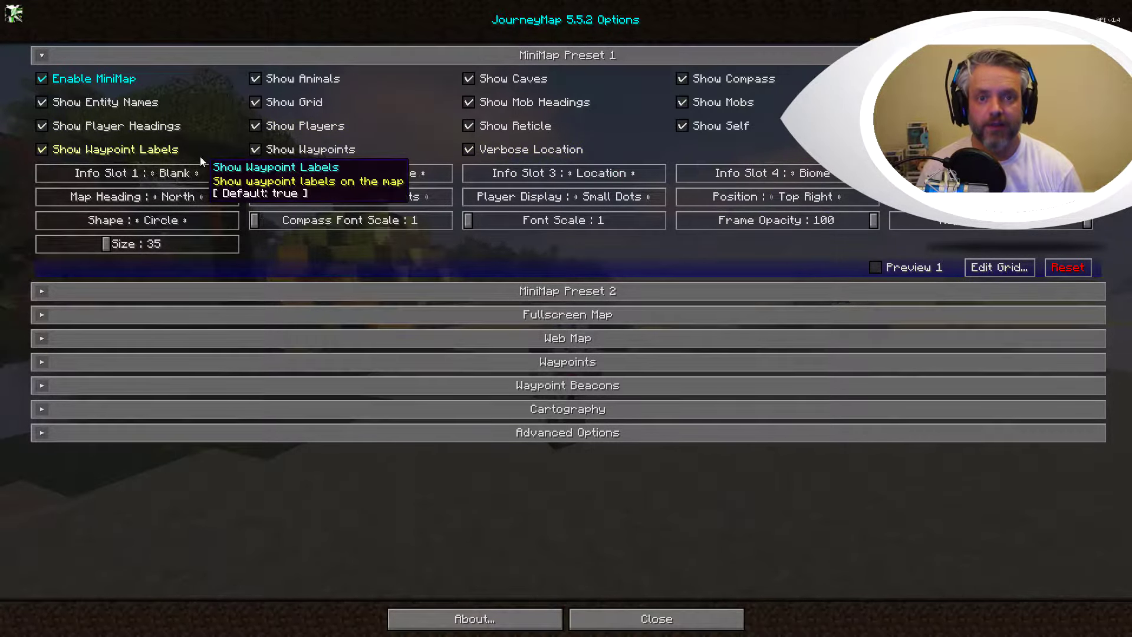
pyautogui.click(151, 174)
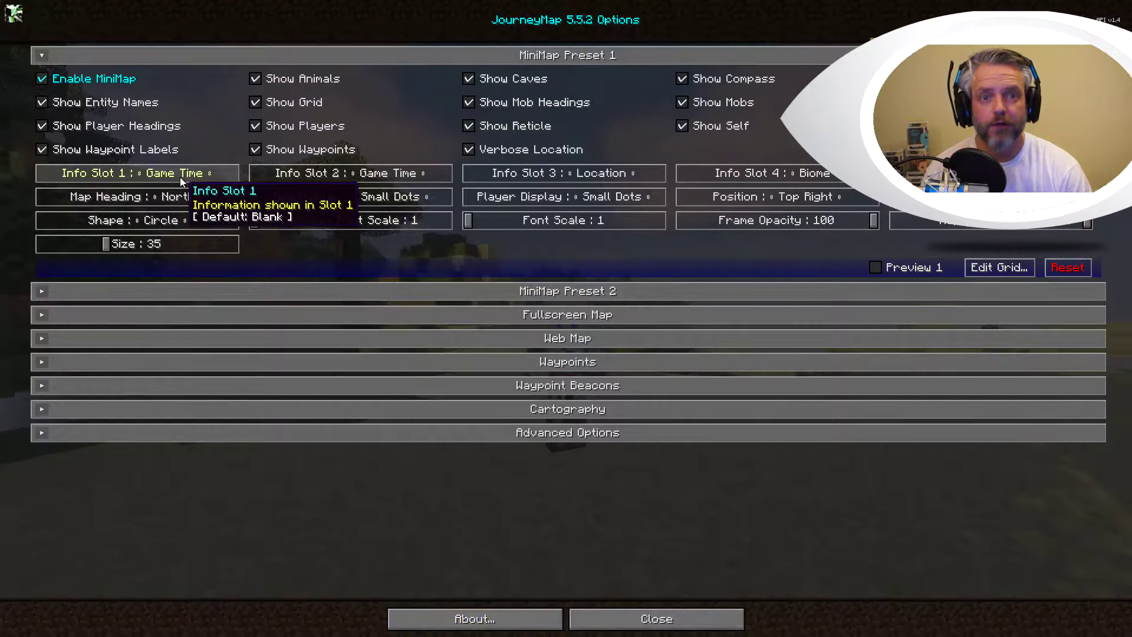
# Step: Cycle Info Slot 1 through Location and Blank until it shows FPS
pyautogui.click(180, 178)
pyautogui.click(187, 176)
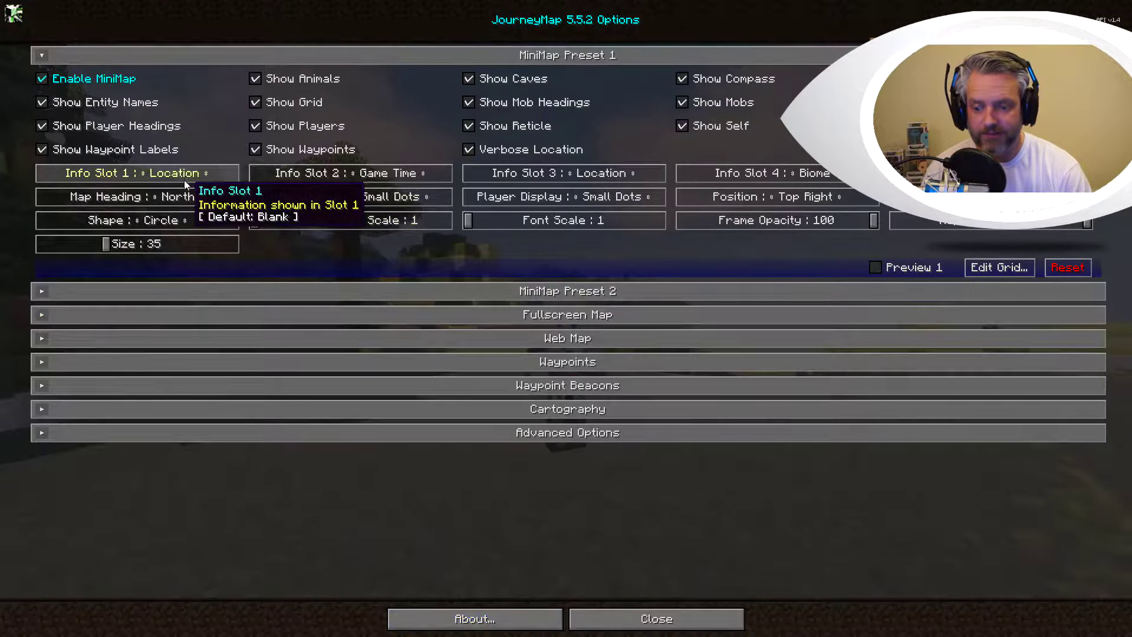
pyautogui.click(186, 178)
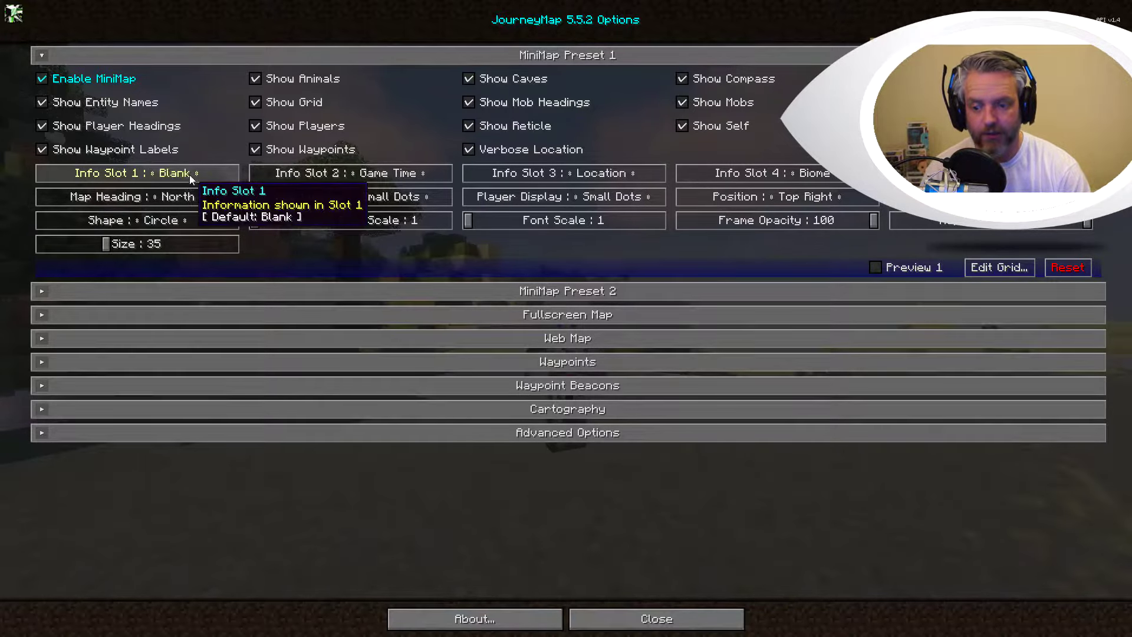
pyautogui.click(190, 177)
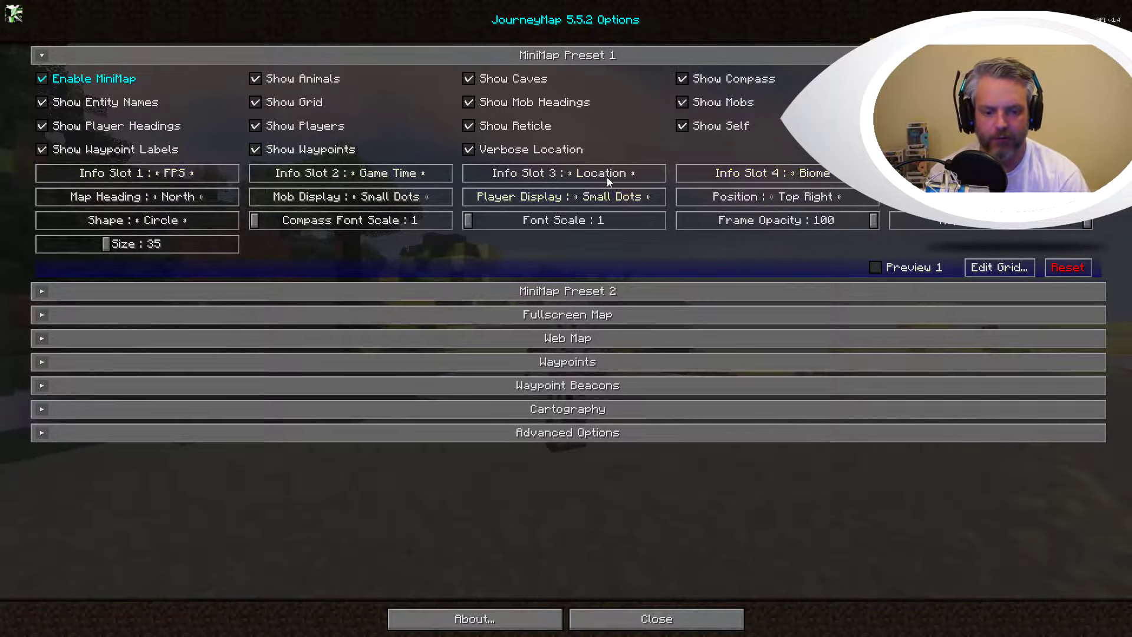
# Step: Try other Info Slot 4 readouts and location formats, and leave the minimap heading on North
pyautogui.click(761, 172)
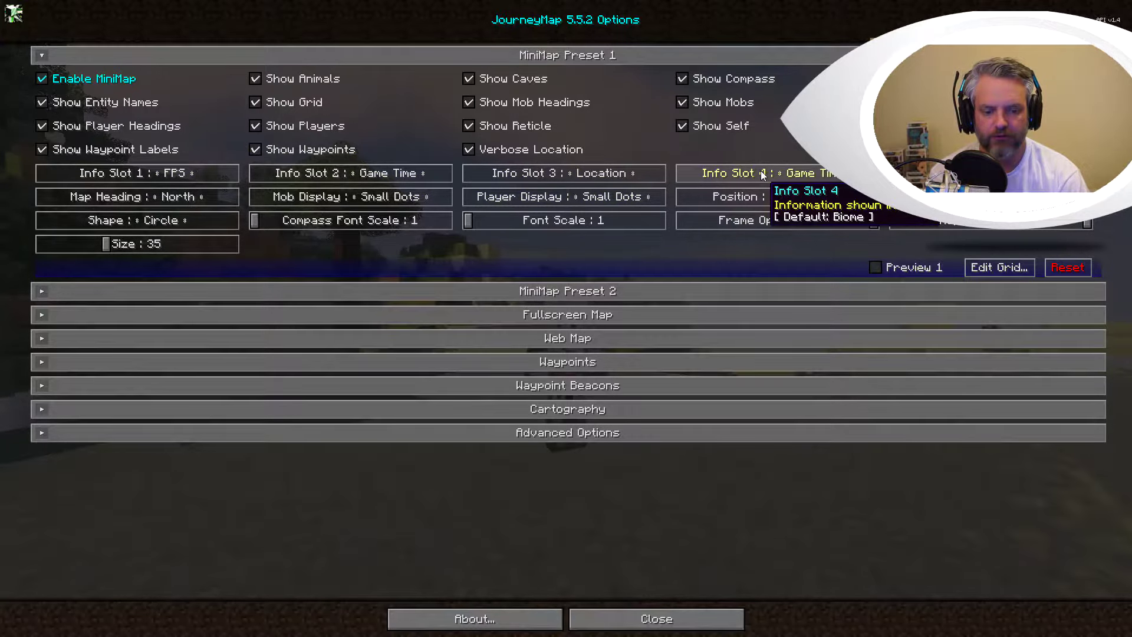
pyautogui.click(761, 172)
pyautogui.click(980, 171)
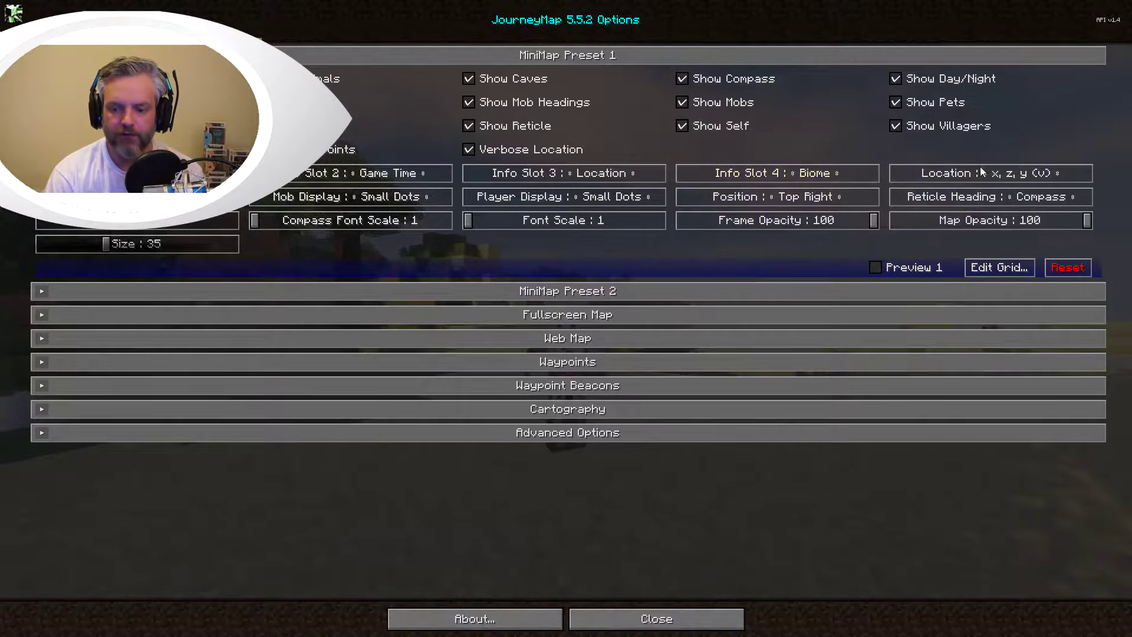
pyautogui.click(980, 171)
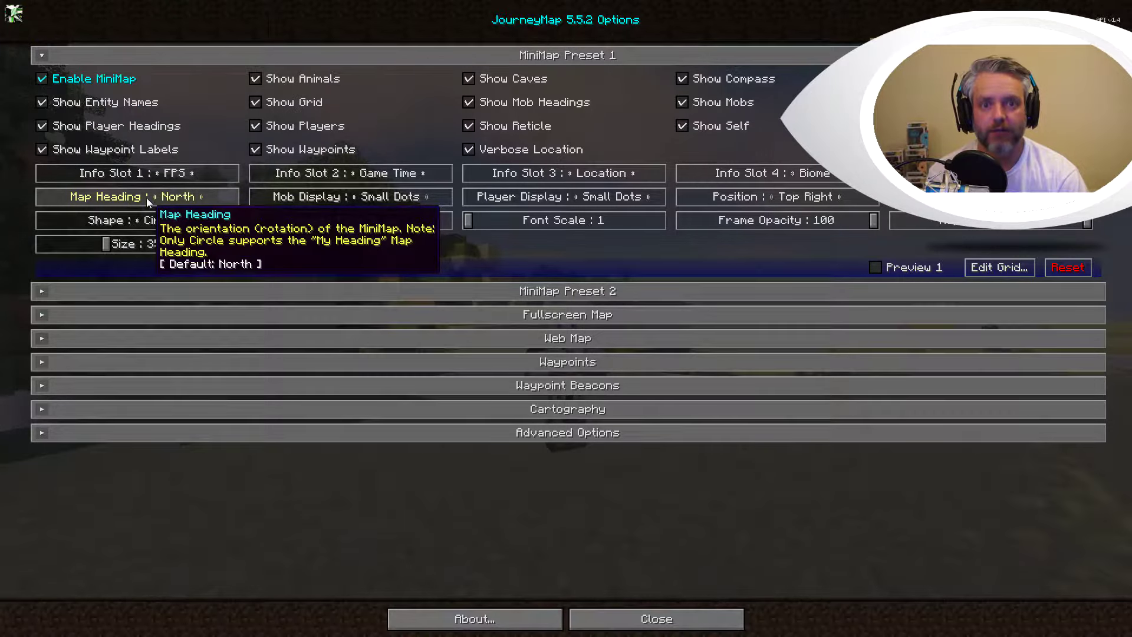
pyautogui.click(146, 197)
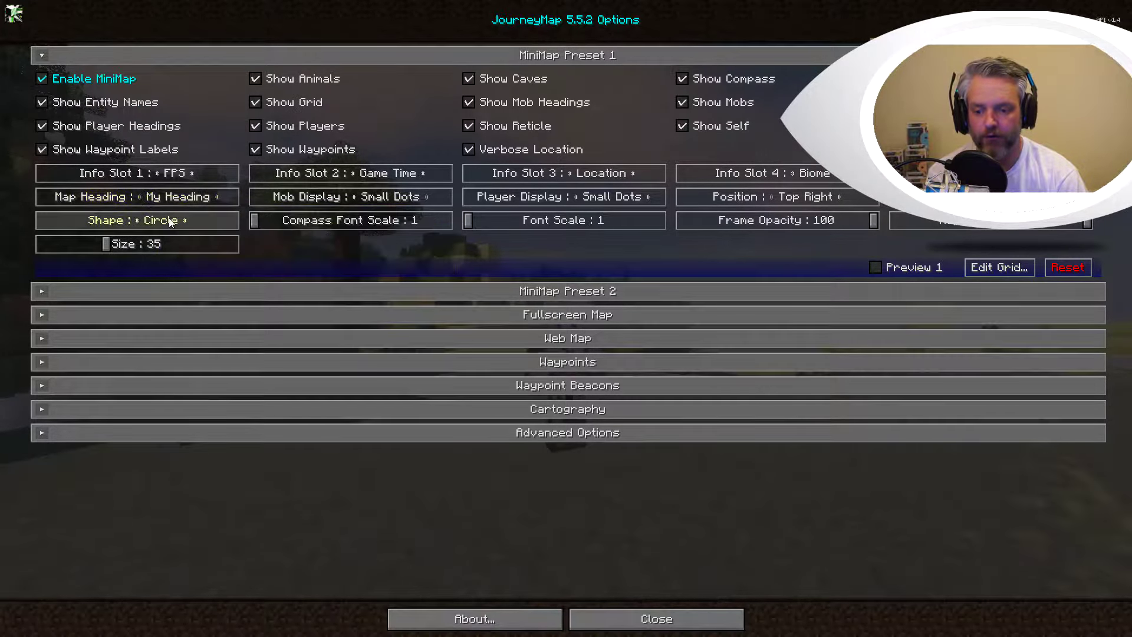
pyautogui.click(180, 198)
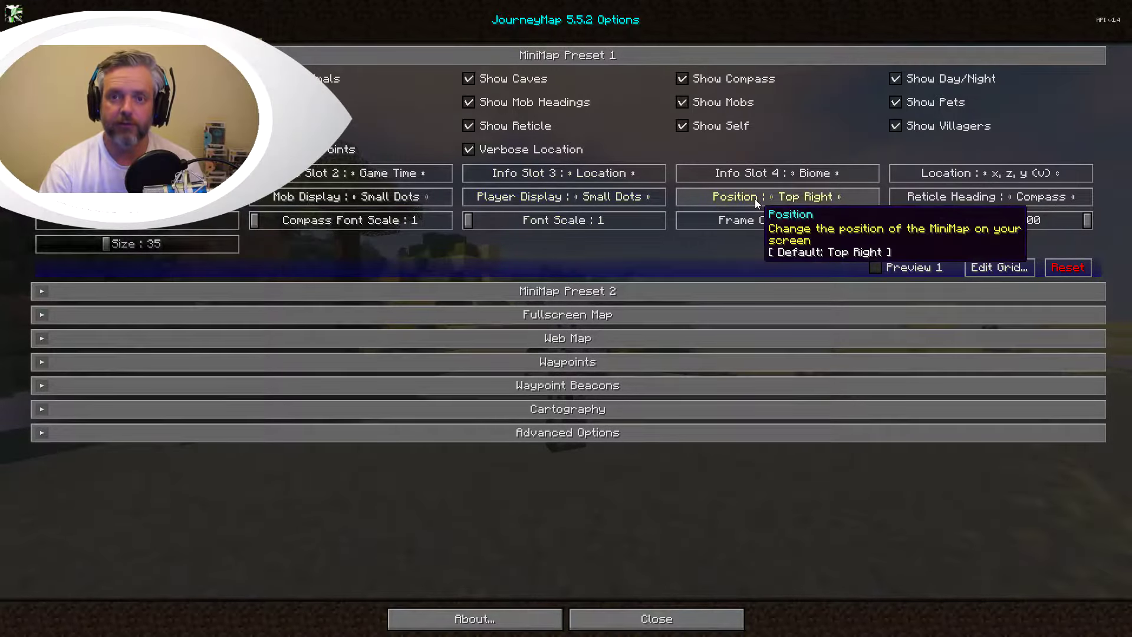
# Step: Cycle the minimap Position through the corners until it reads Top Center
pyautogui.click(755, 200)
pyautogui.click(753, 198)
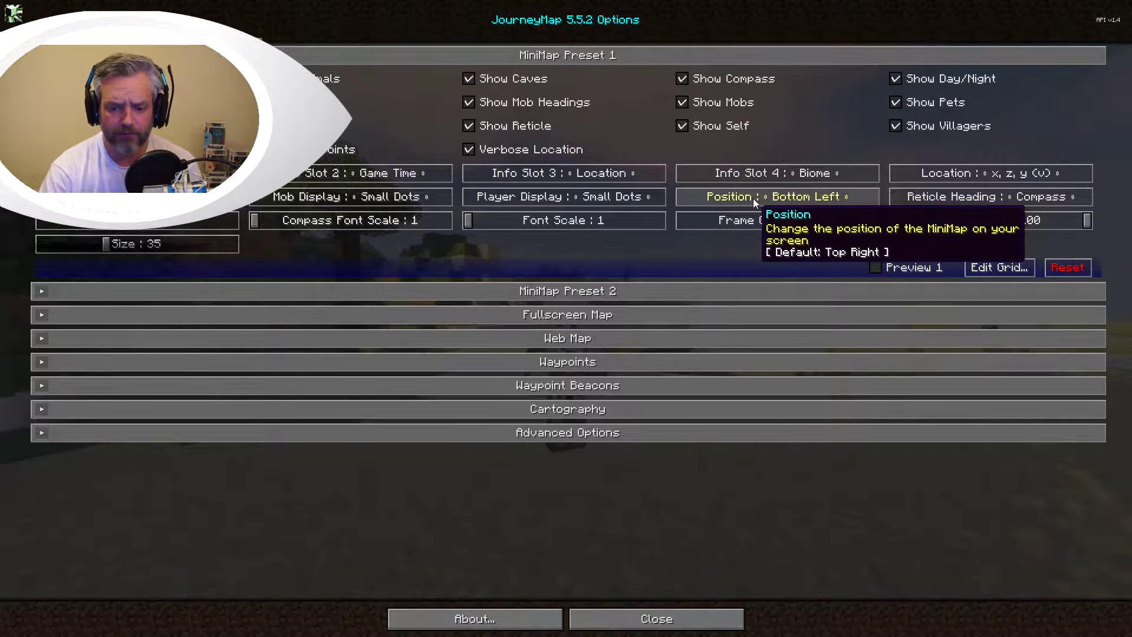
pyautogui.click(773, 200)
pyautogui.click(784, 196)
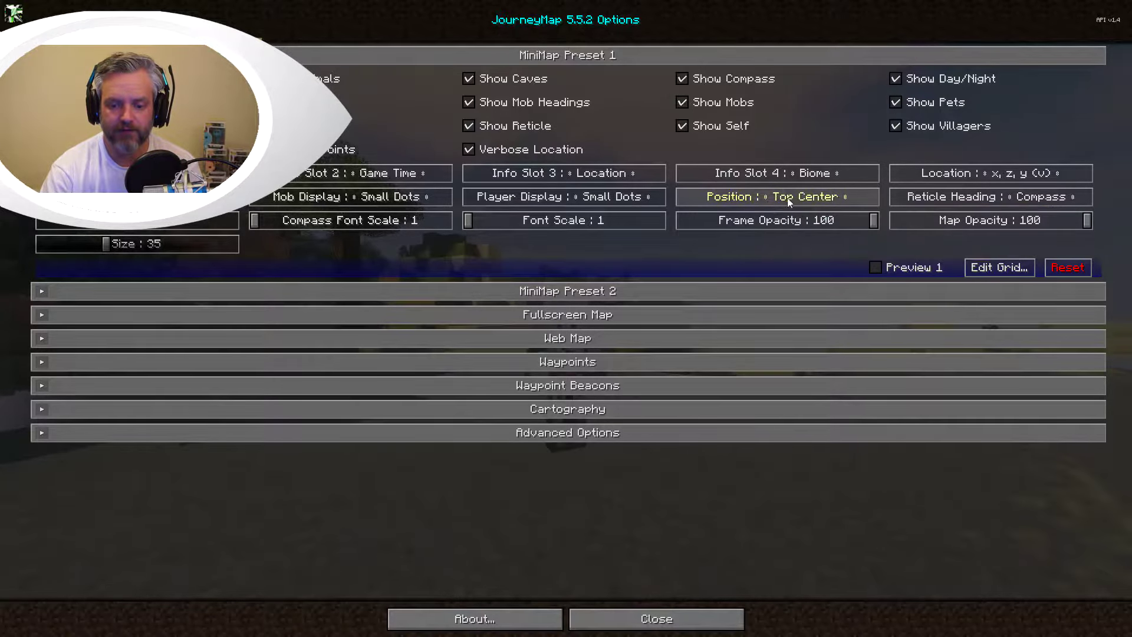
# Step: Change the minimap Shape from Rectangle and Circle to Square and view it in game
pyautogui.click(656, 618)
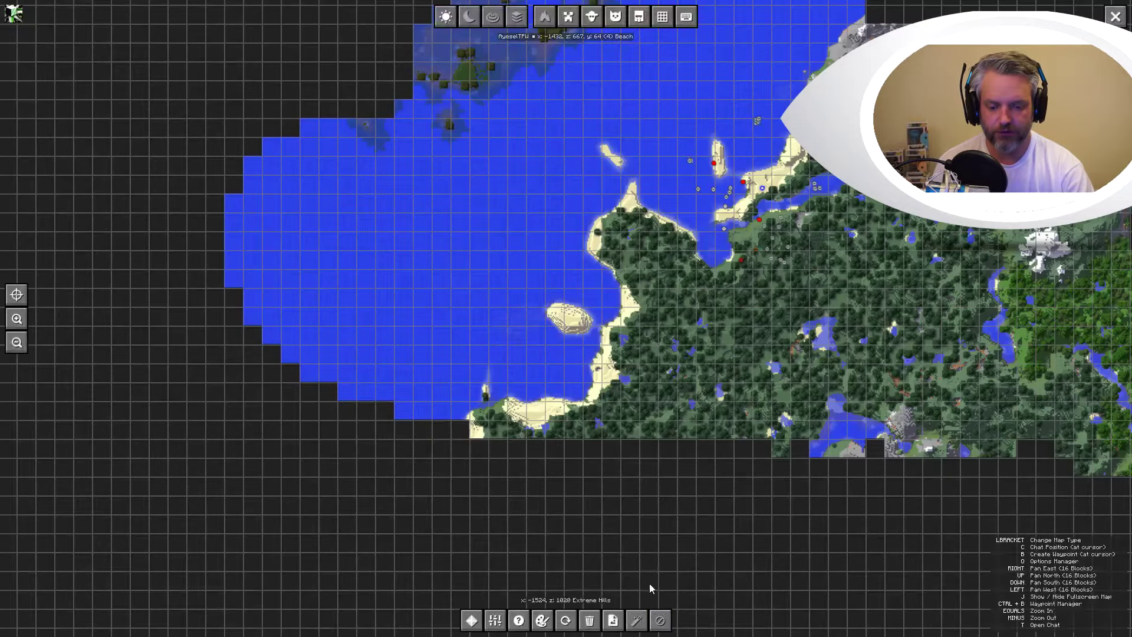
pyautogui.press('j')
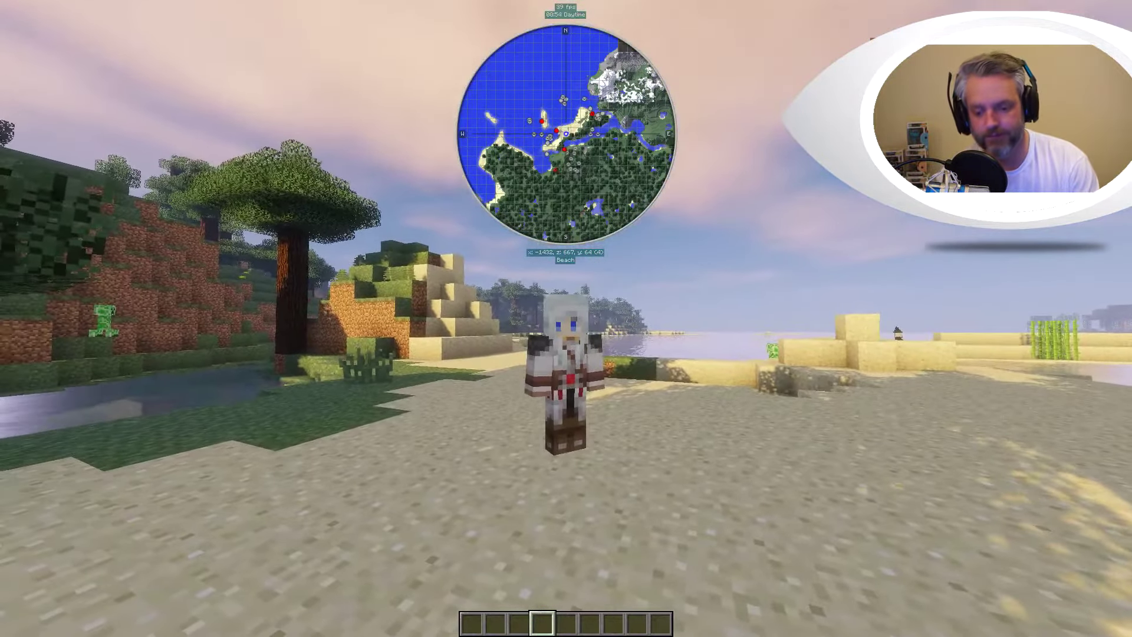
pyautogui.hotkey('ctrl', 'j')
pyautogui.click(162, 221)
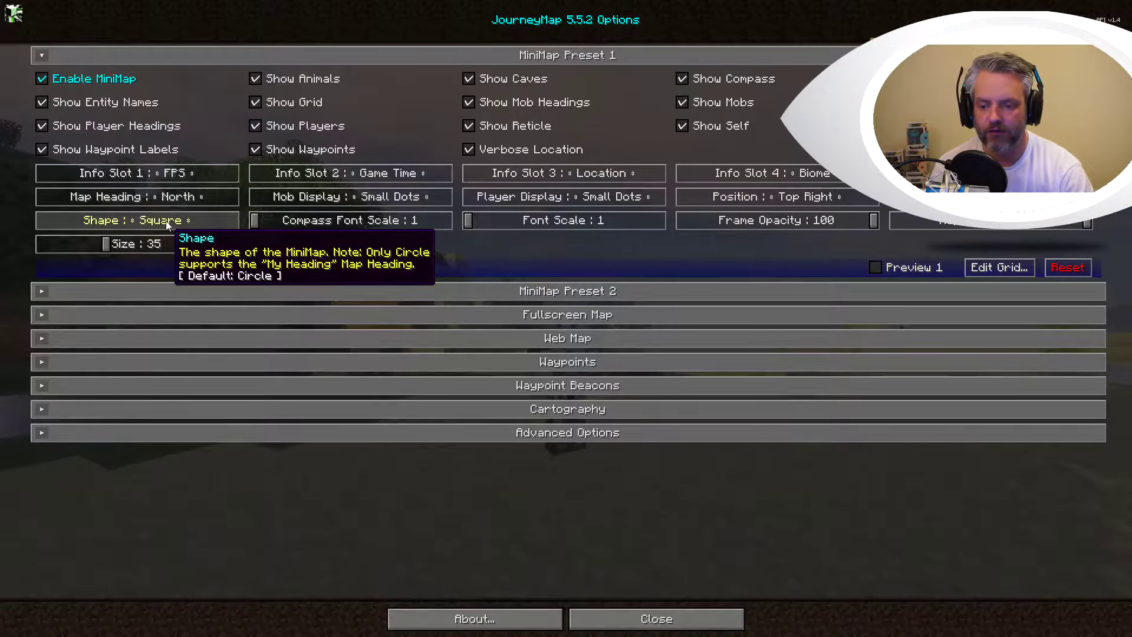
pyautogui.click(165, 222)
pyautogui.click(165, 222)
pyautogui.press('Escape')
# Step: Drag the Map Opacity slider down, check the faded minimap in game, then reopen Options
pyautogui.hotkey('ctrl', 'j')
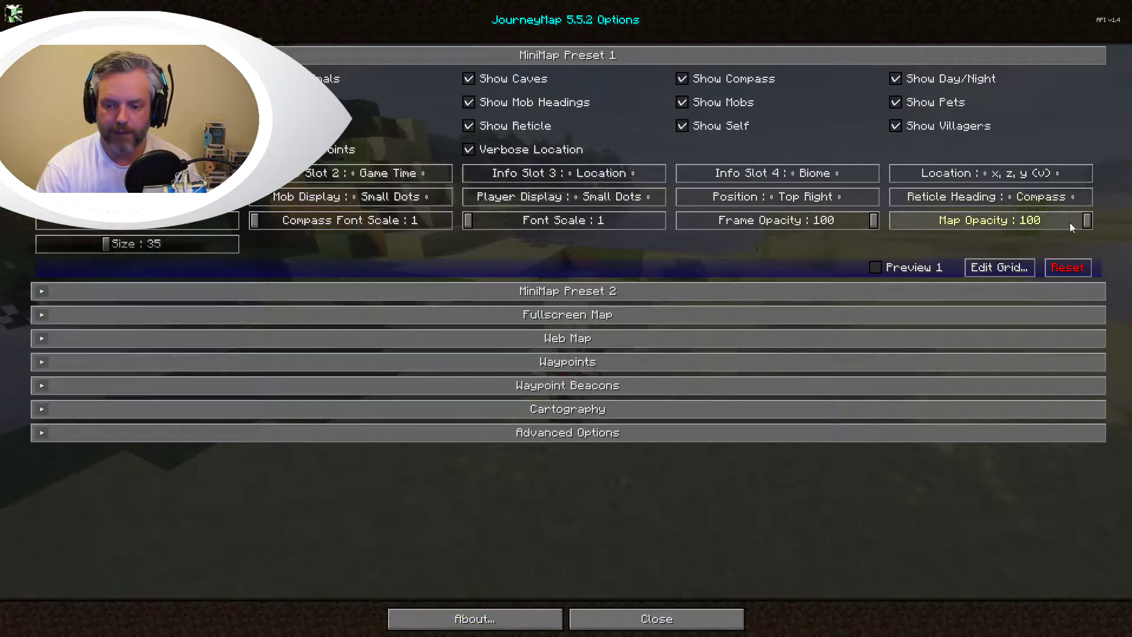
pyautogui.moveTo(1056, 224); pyautogui.dragTo(918, 228)
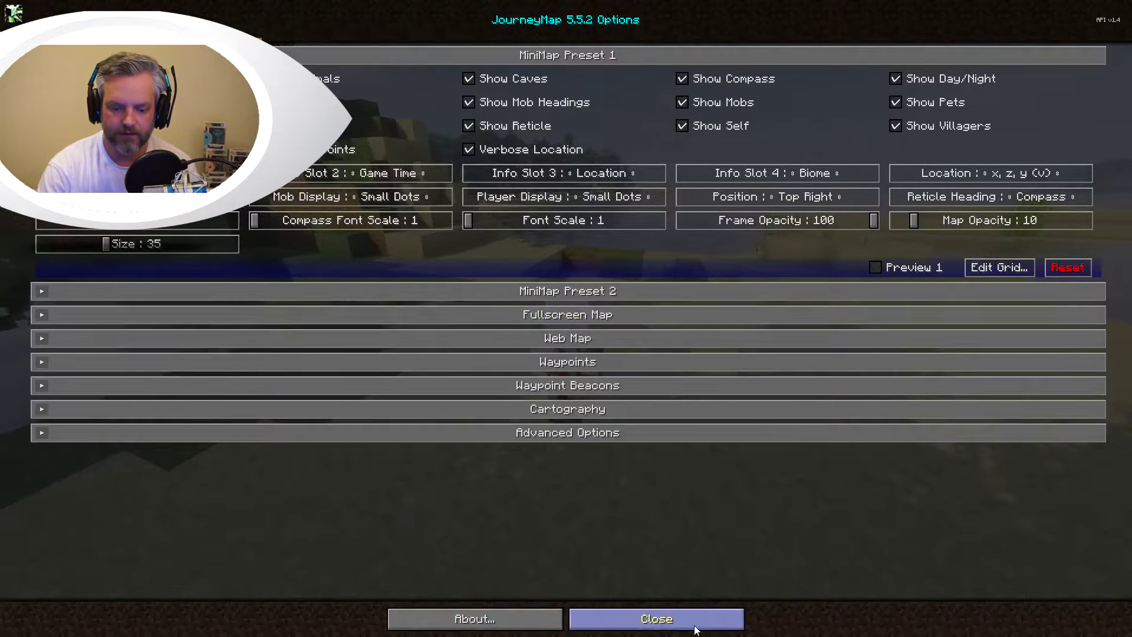
pyautogui.click(696, 622)
pyautogui.press('j')
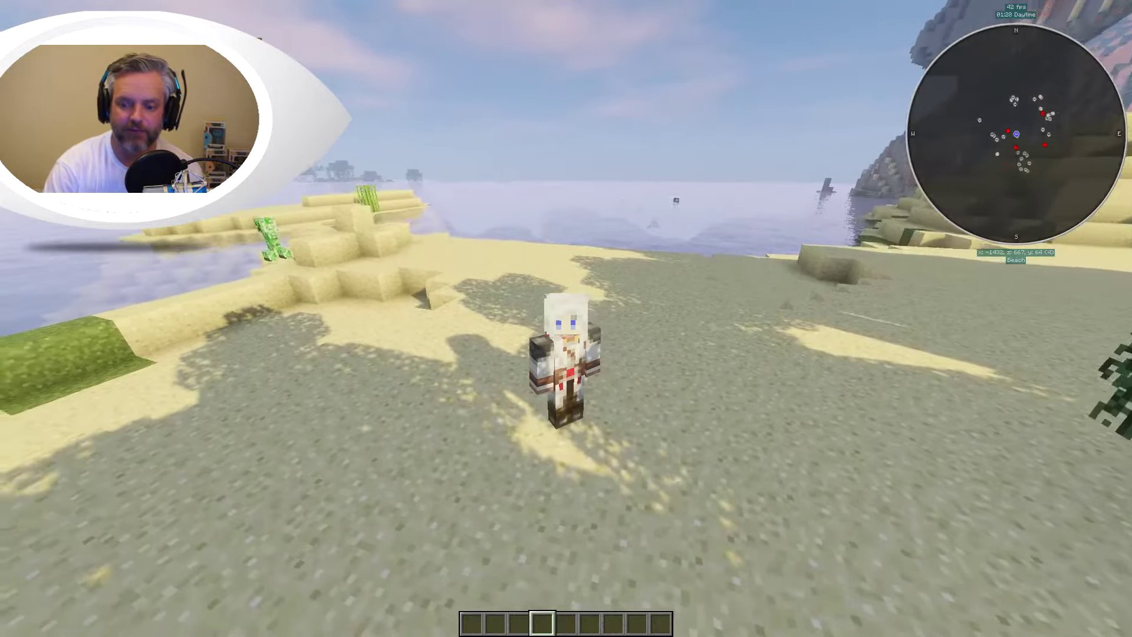
pyautogui.hotkey('ctrl', 'j')
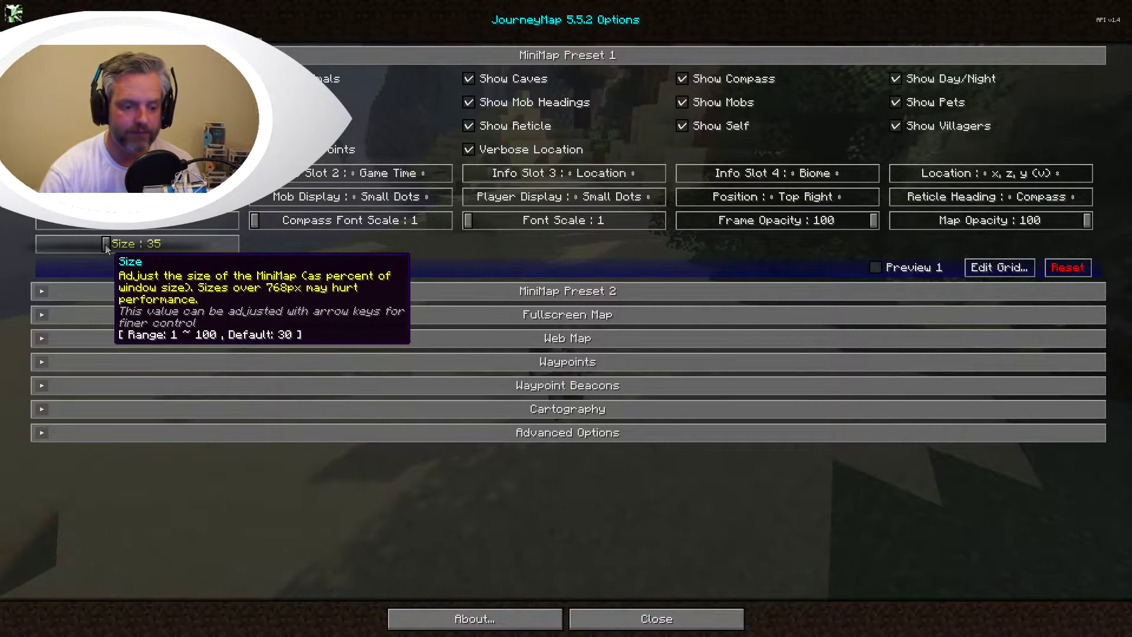
# Step: Enlarge the minimap to size 84 to preview it, then shrink it to 25
pyautogui.moveTo(106, 248); pyautogui.dragTo(204, 246)
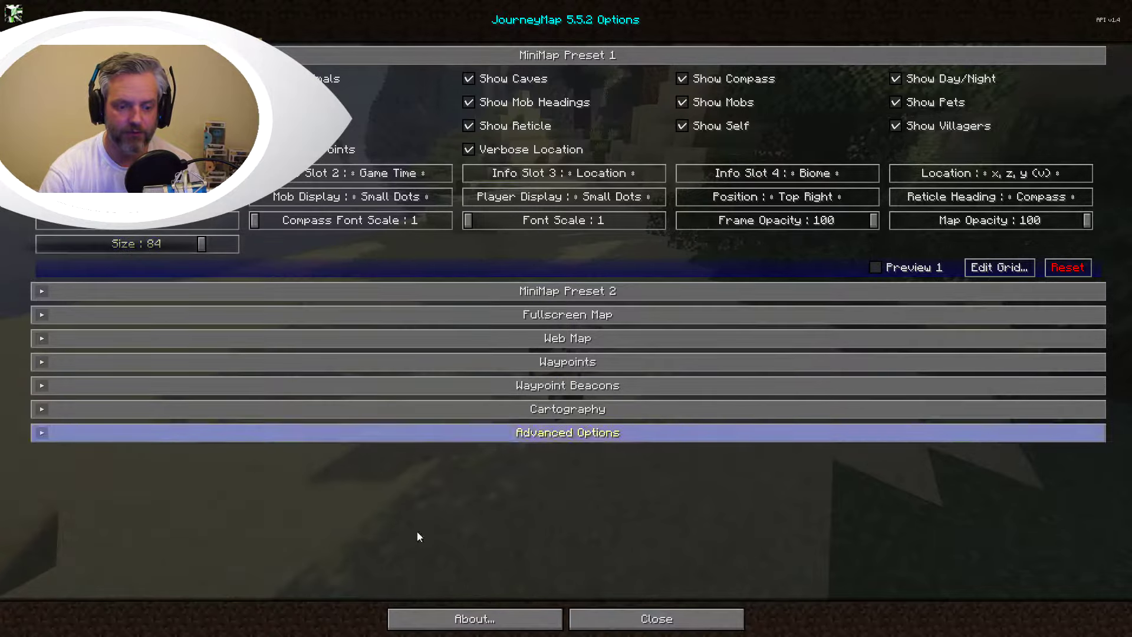
pyautogui.press('Escape')
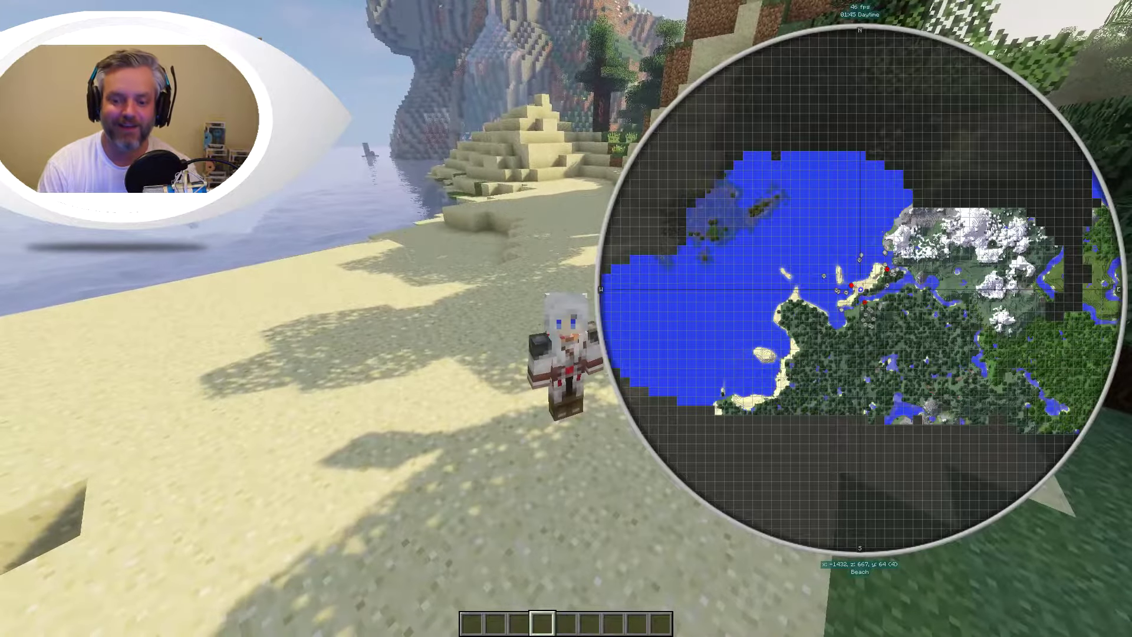
pyautogui.hotkey('ctrl', 'j')
pyautogui.click(91, 244)
pyautogui.moveTo(91, 243); pyautogui.dragTo(88, 243)
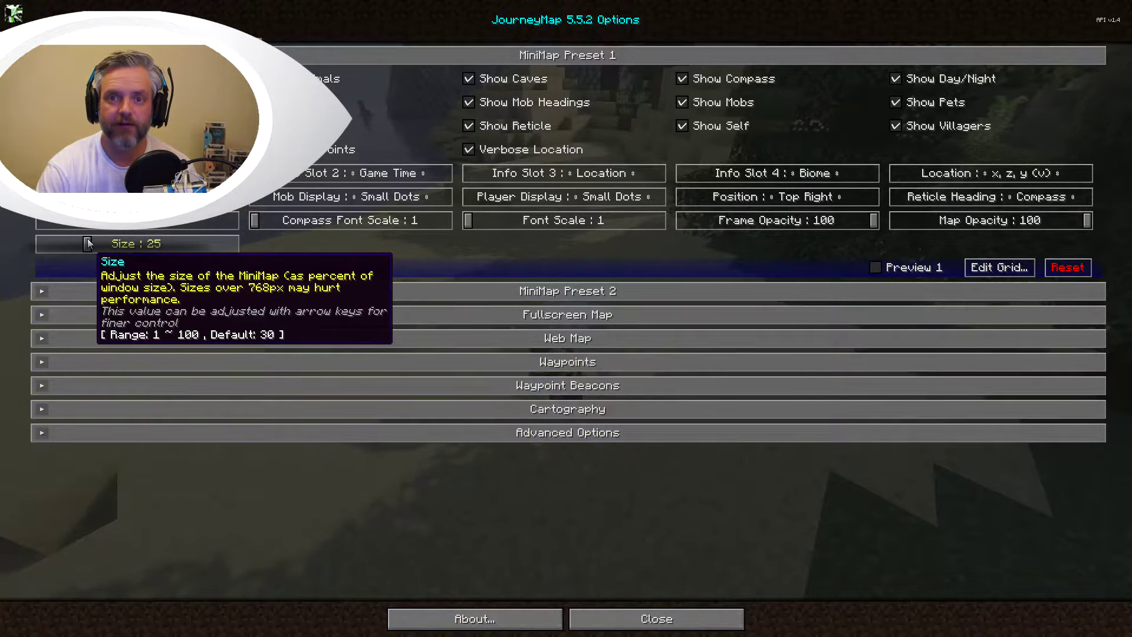
# Step: Return to the game, reopen Options with Ctrl+J, and collapse MiniMap Preset 1
pyautogui.click(602, 616)
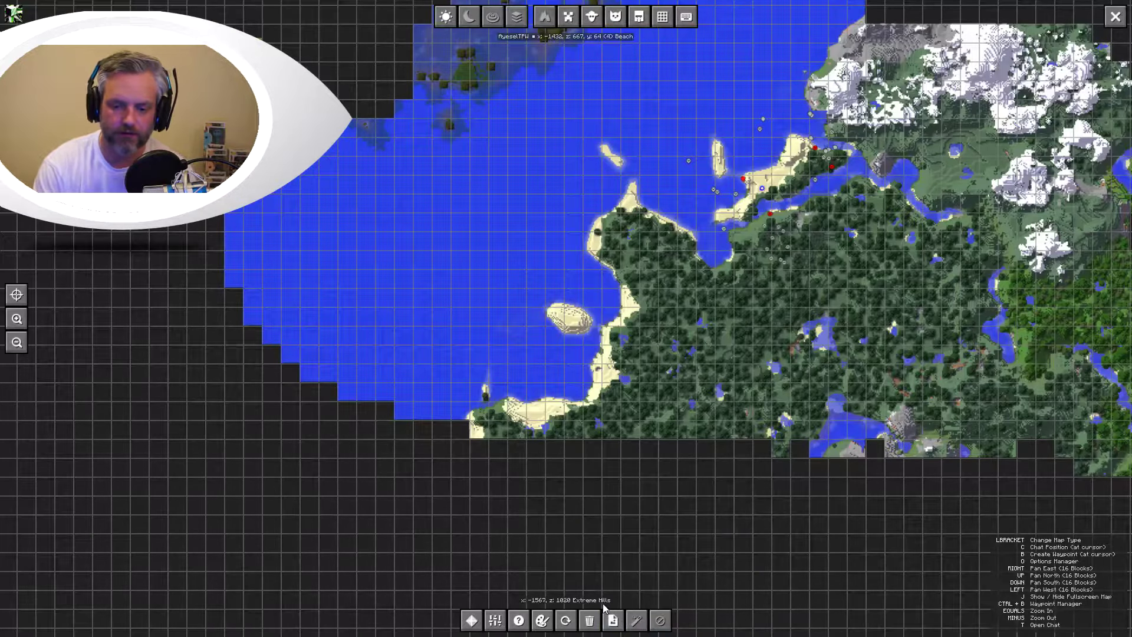
pyautogui.press('j')
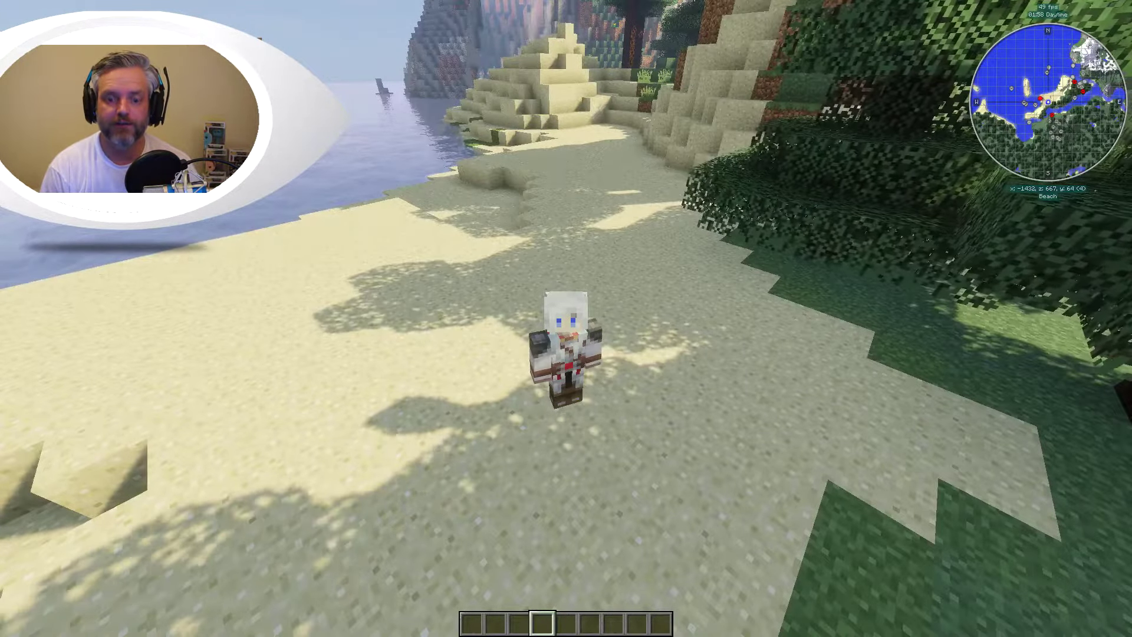
pyautogui.hotkey('ctrl', 'j')
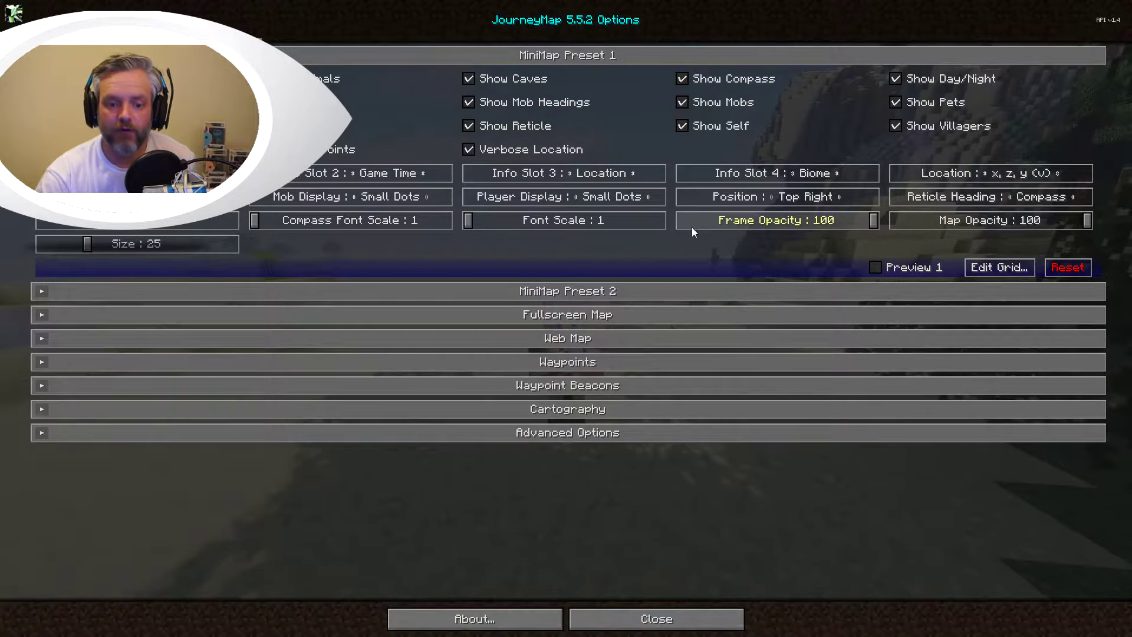
pyautogui.click(589, 55)
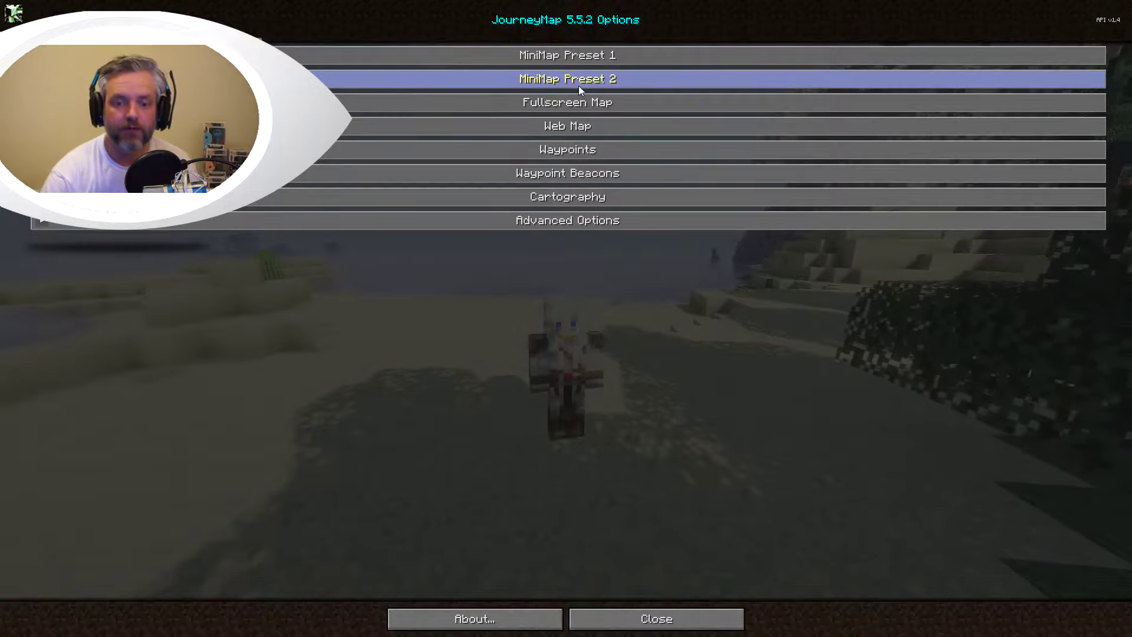
# Step: Expand and collapse MiniMap Preset 2, then open the fullscreen map's own settings with O
pyautogui.click(530, 80)
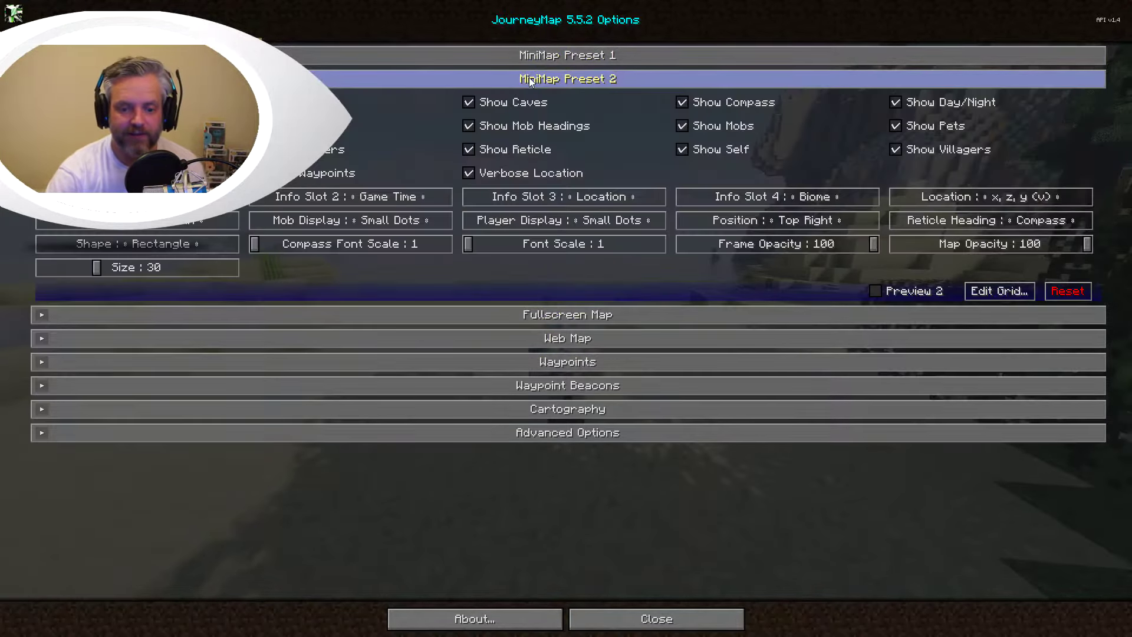
pyautogui.click(530, 79)
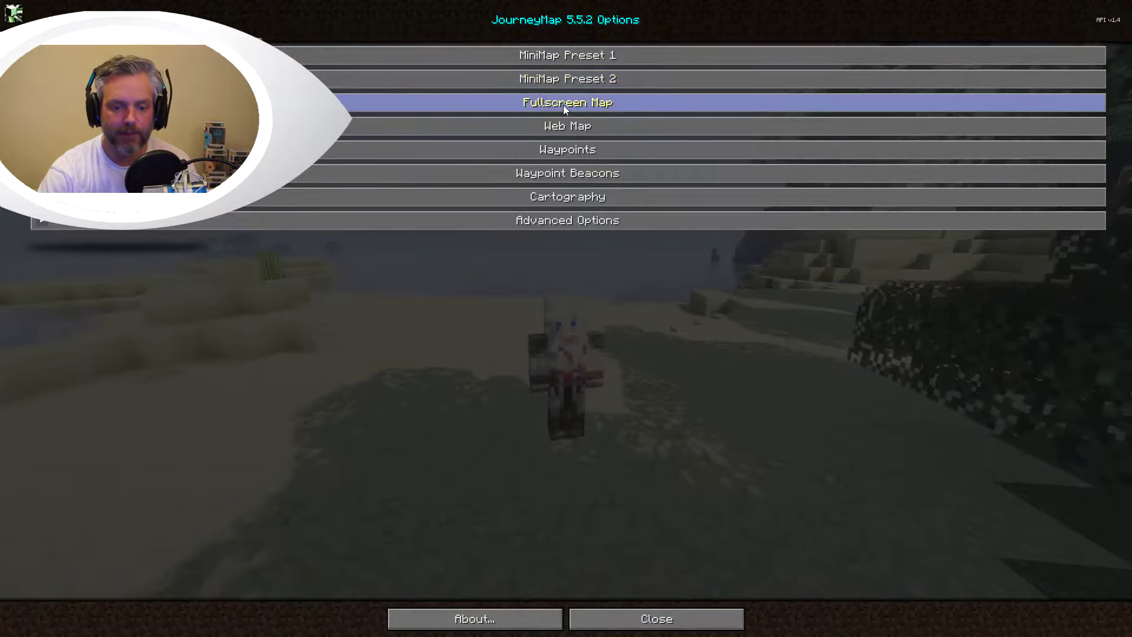
pyautogui.press('Escape')
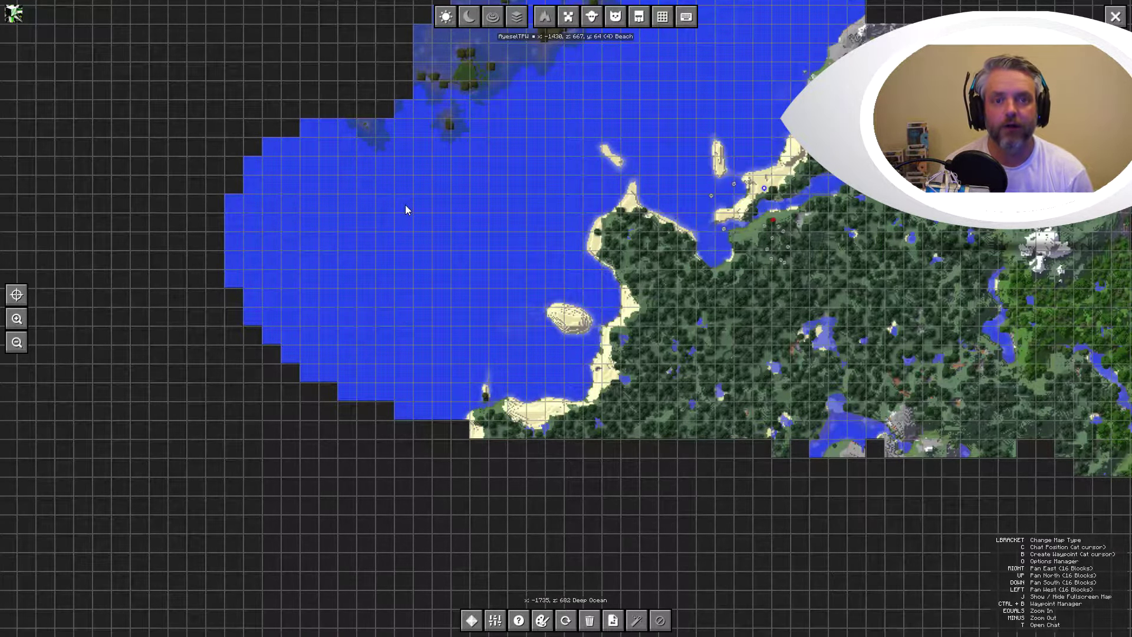
pyautogui.press('o')
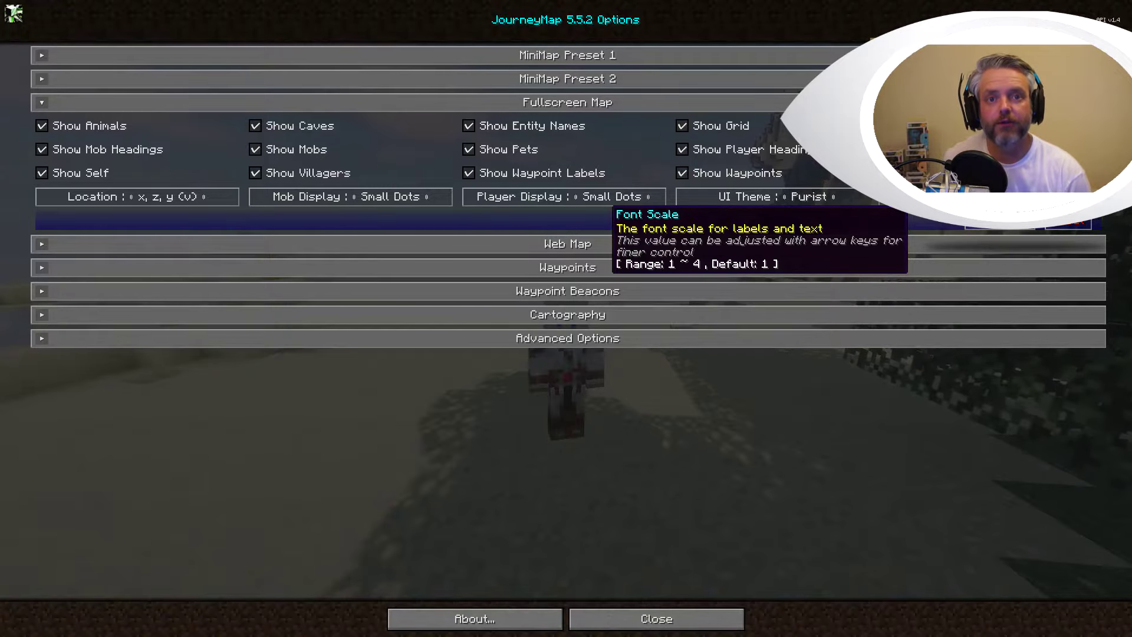
# Step: Back on the fullscreen map, zoom out and in with the Zoom buttons and drag the view
pyautogui.press('Escape')
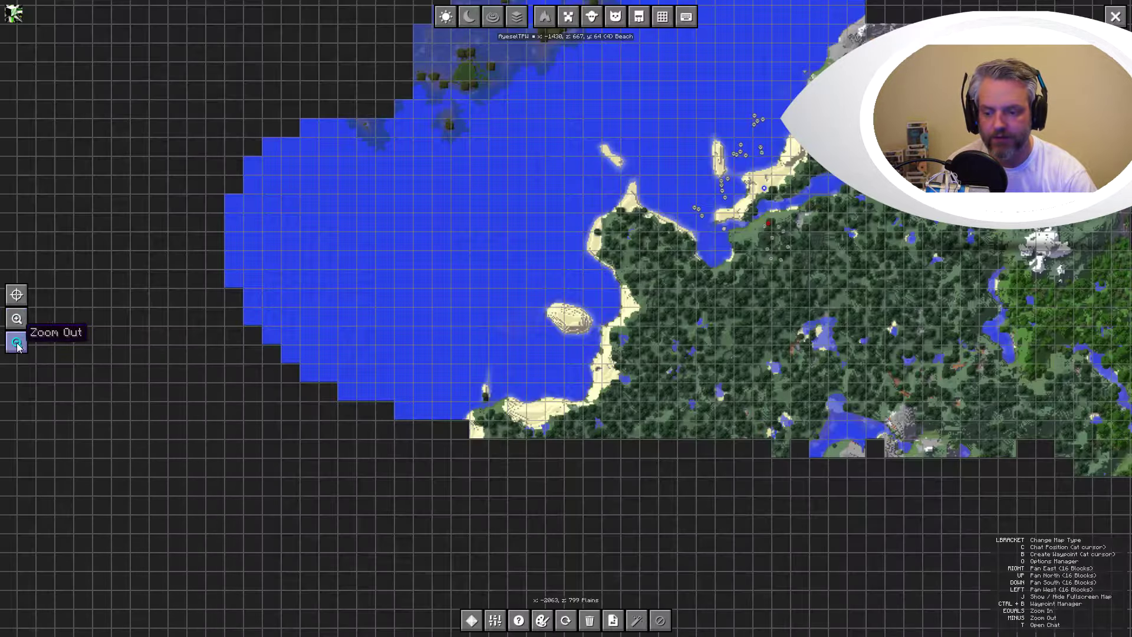
pyautogui.click(17, 342)
pyautogui.click(17, 318)
pyautogui.click(17, 318)
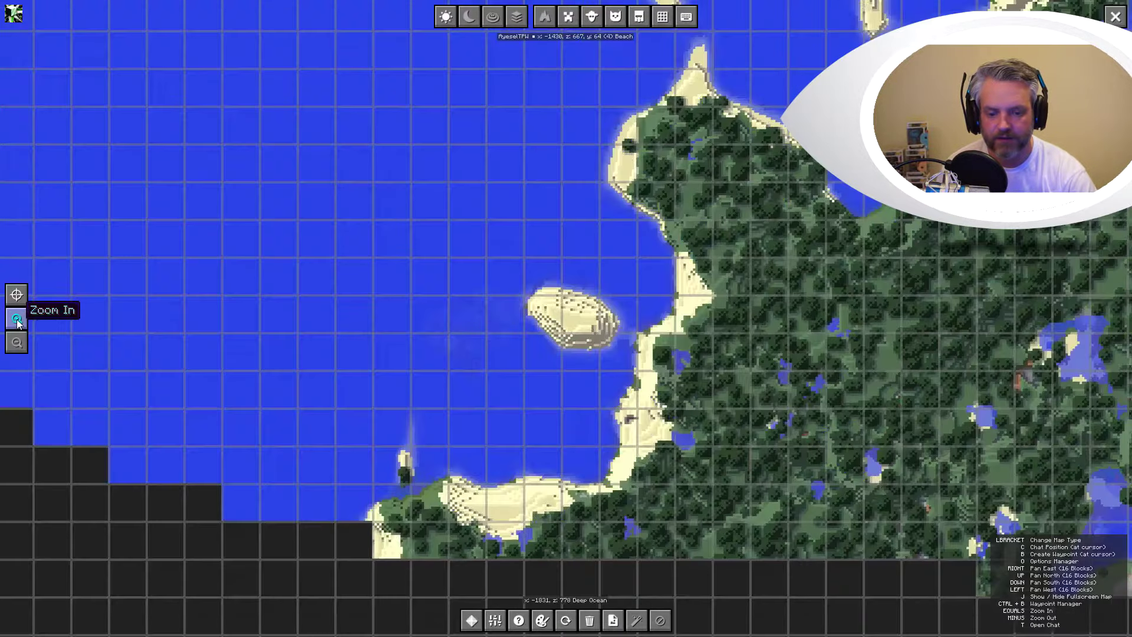
pyautogui.click(17, 318)
pyautogui.click(16, 319)
pyautogui.click(16, 318)
pyautogui.click(16, 342)
pyautogui.click(16, 342)
pyautogui.click(17, 342)
pyautogui.click(17, 342)
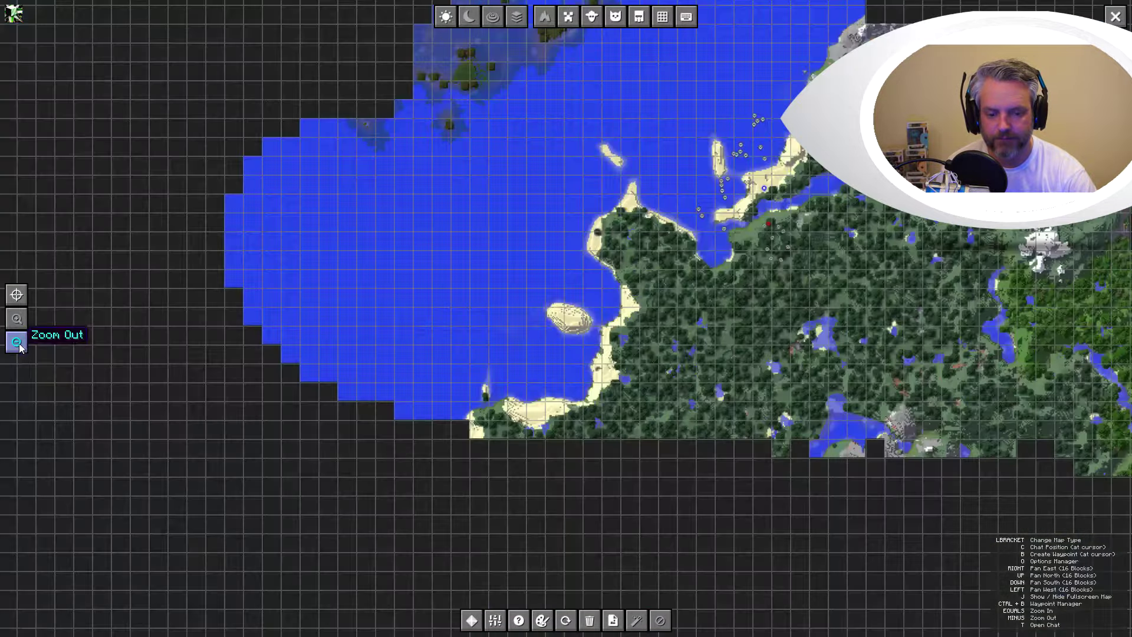
pyautogui.moveTo(703, 269); pyautogui.dragTo(457, 225)
# Step: Zoom with the scroll wheel, recentre on the player, pan south and east, and recentre again
pyautogui.scroll(1, 457, 225)
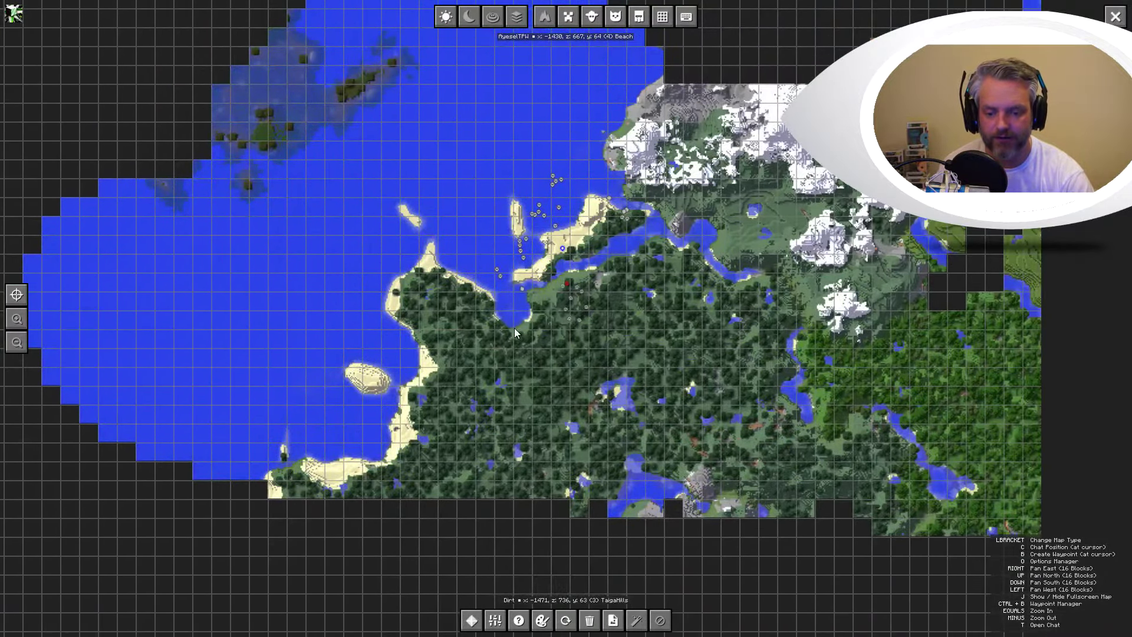
pyautogui.scroll(1, 566, 282)
pyautogui.scroll(-2, 571, 251)
pyautogui.scroll(2, 567, 207)
pyautogui.scroll(-2, 568, 207)
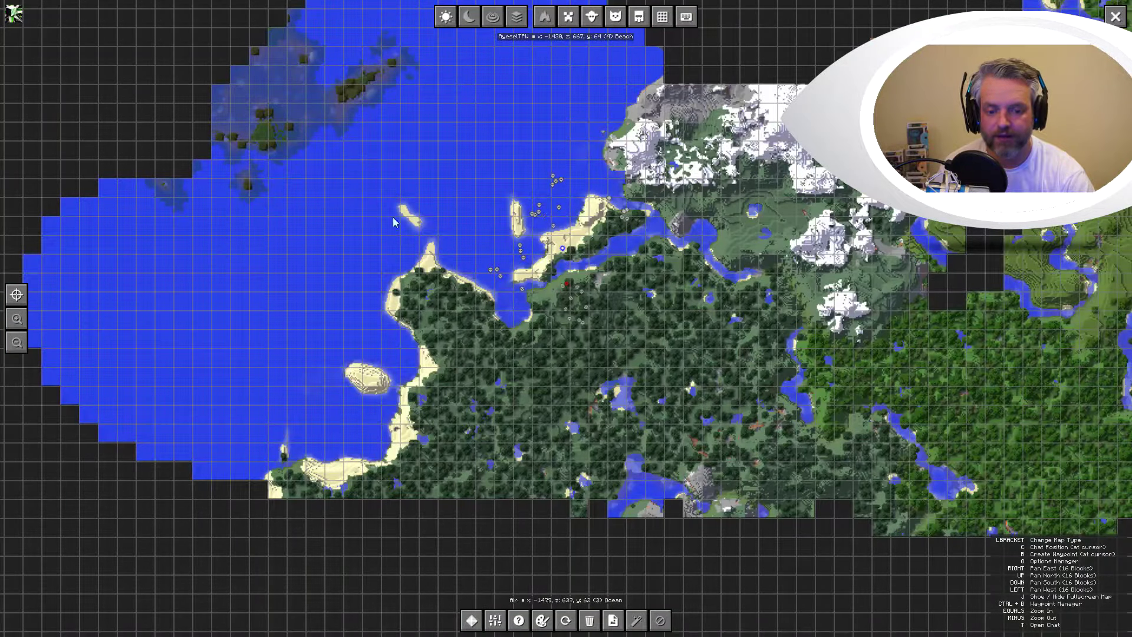
pyautogui.click(22, 299)
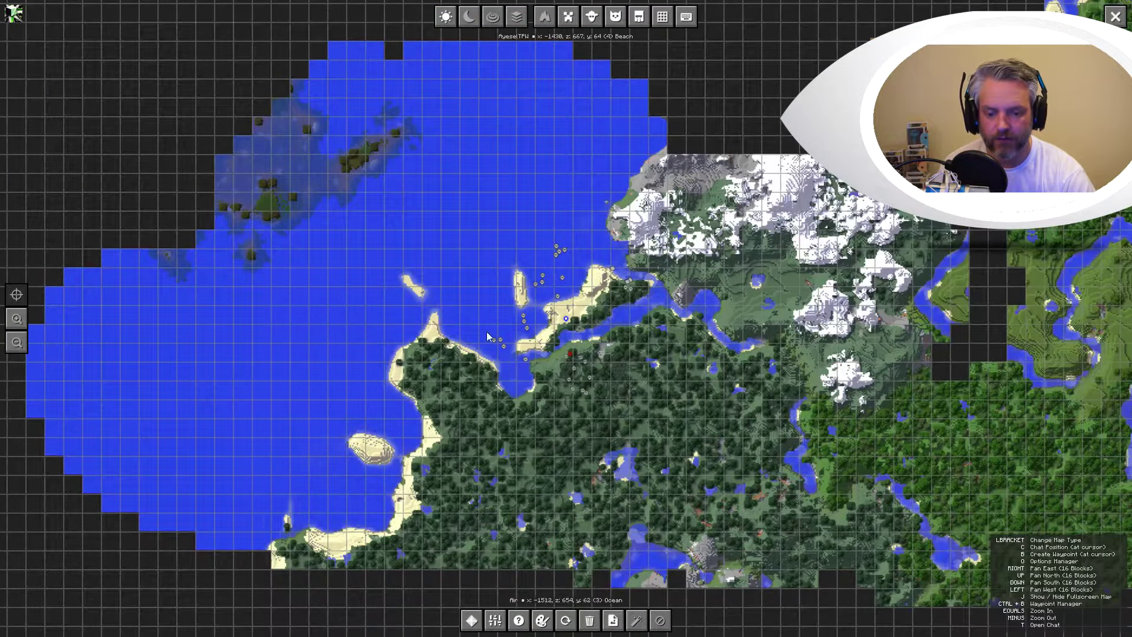
pyautogui.press('Down')
pyautogui.press('Down')
pyautogui.press('Down')
pyautogui.press('Down')
pyautogui.press('Down')
pyautogui.press('Down')
pyautogui.press('Down')
pyautogui.press('Down')
pyautogui.press('Down')
pyautogui.press('Down')
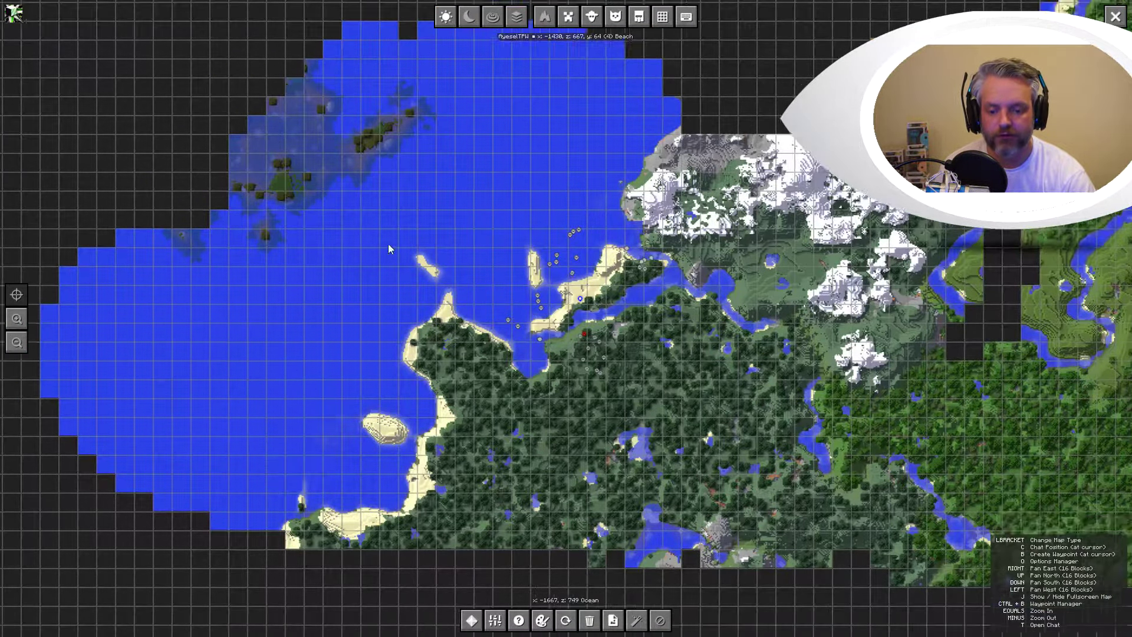
pyautogui.press('Right')
pyautogui.press('Right')
pyautogui.press('Right')
pyautogui.press('Right')
pyautogui.press('Right')
pyautogui.press('Right')
pyautogui.press('Right')
pyautogui.press('Right')
pyautogui.press('Right')
pyautogui.press('Right')
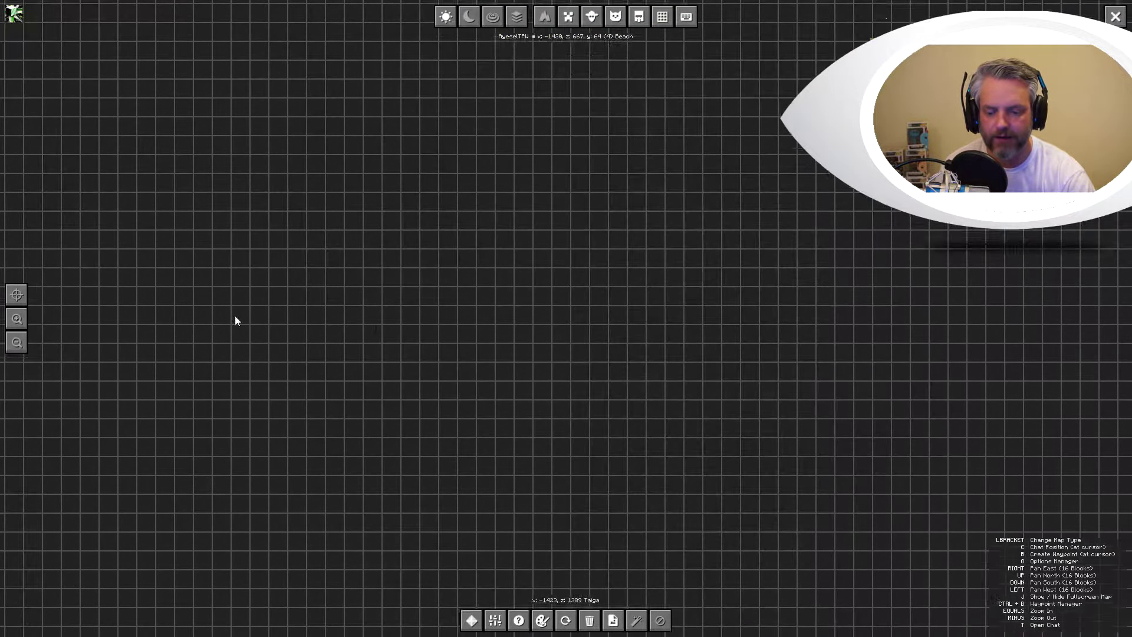
pyautogui.moveTo(234, 320); pyautogui.dragTo(376, 235)
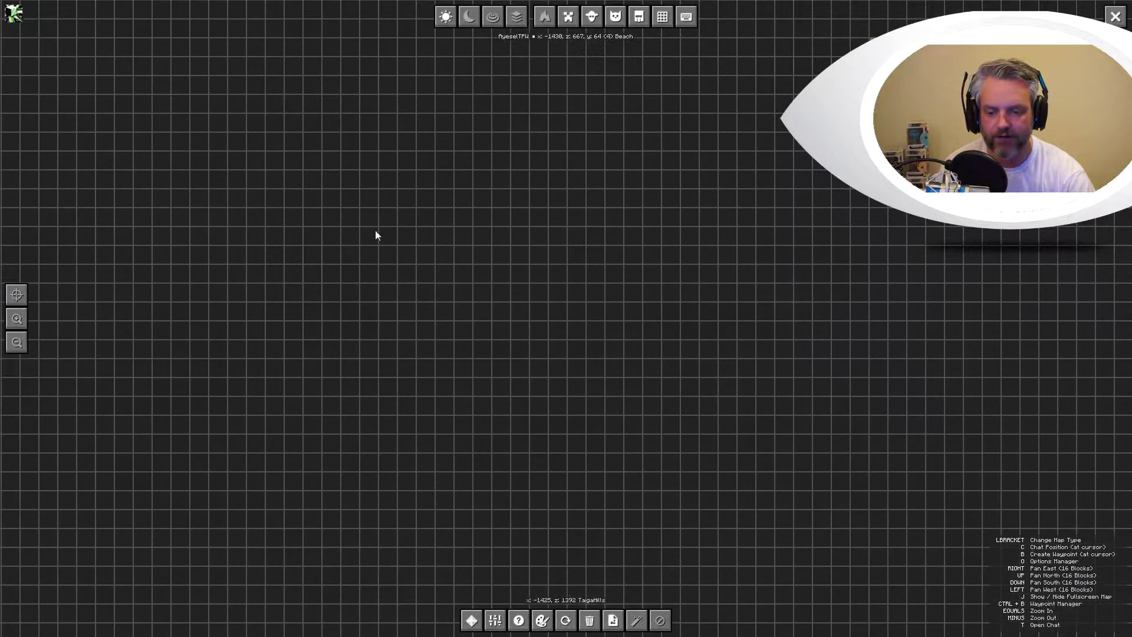
pyautogui.click(17, 296)
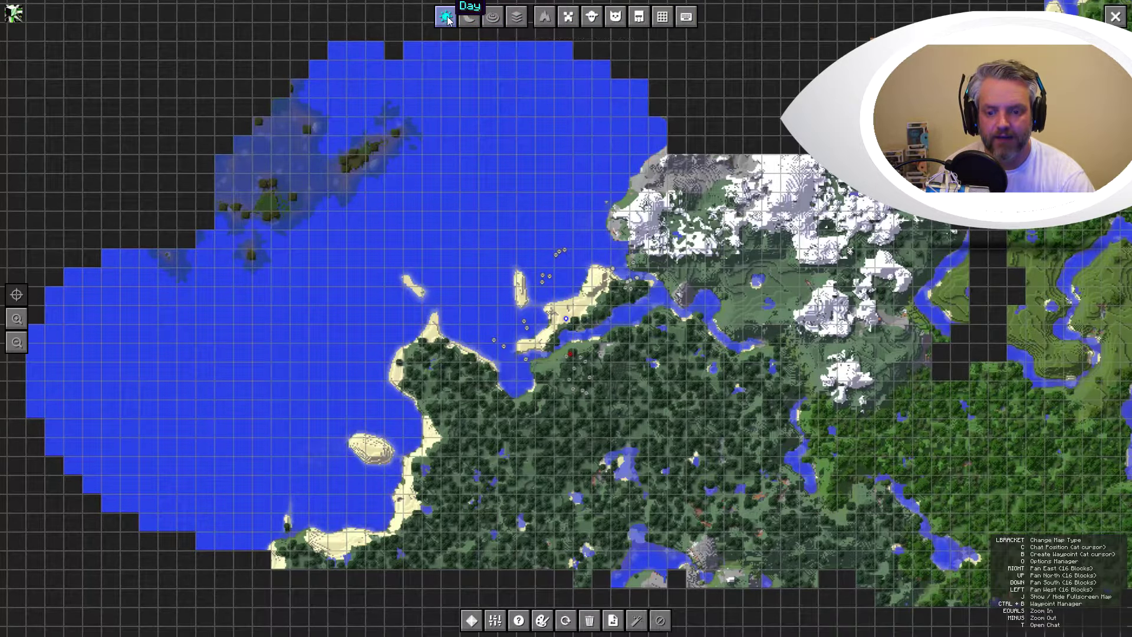
# Step: Preview the Night, Topography and Cave map types, ending on Day
pyautogui.click(469, 18)
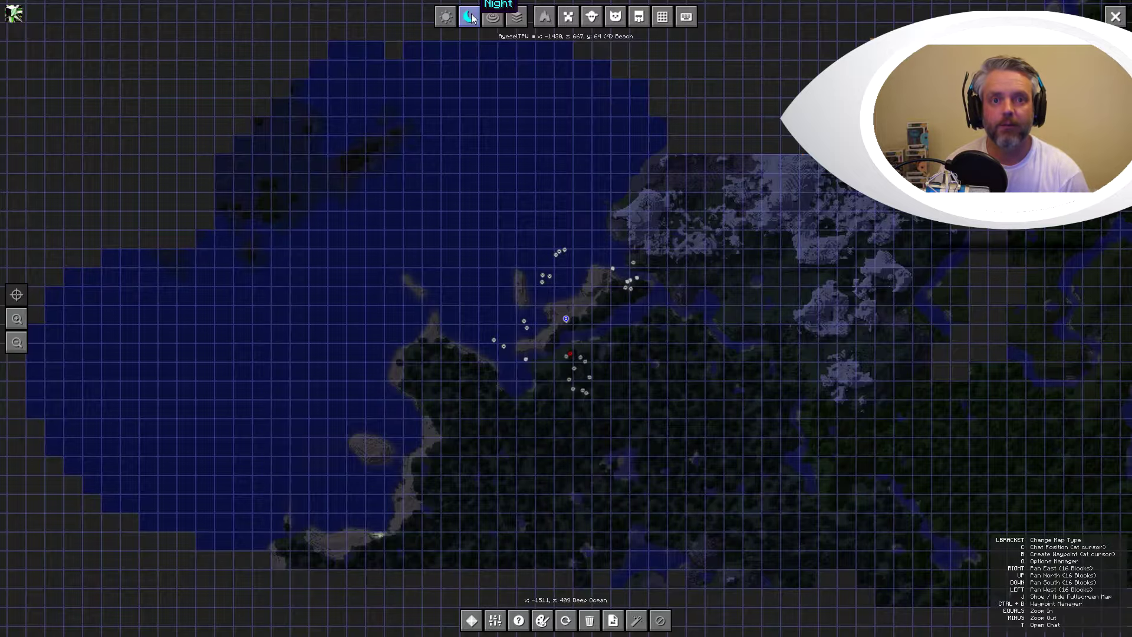
pyautogui.click(493, 18)
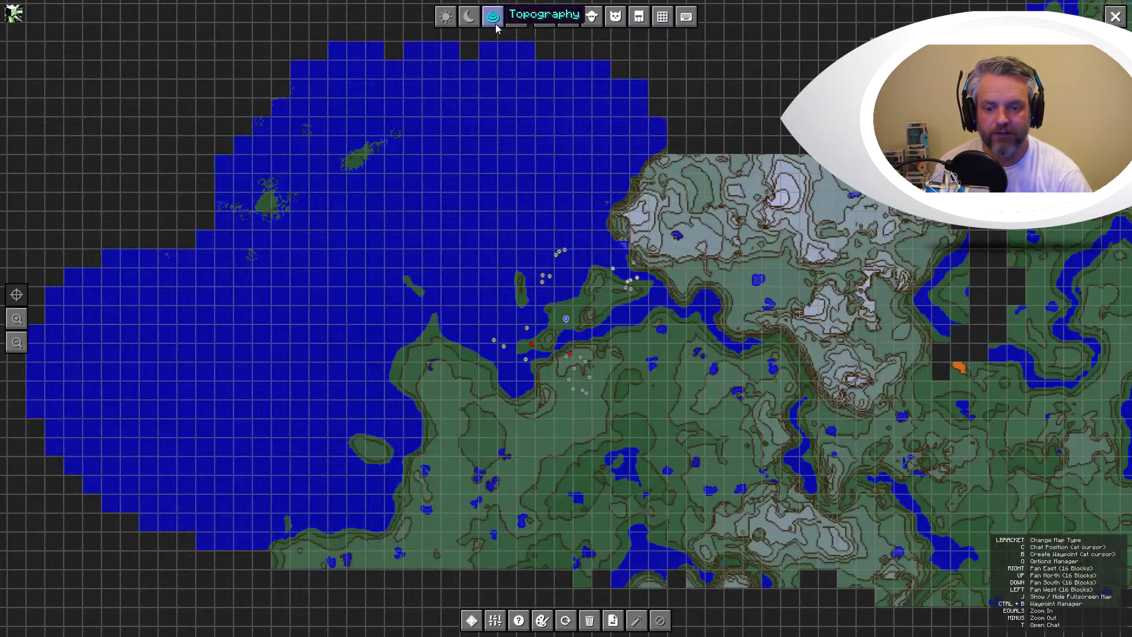
pyautogui.click(446, 16)
pyautogui.click(519, 15)
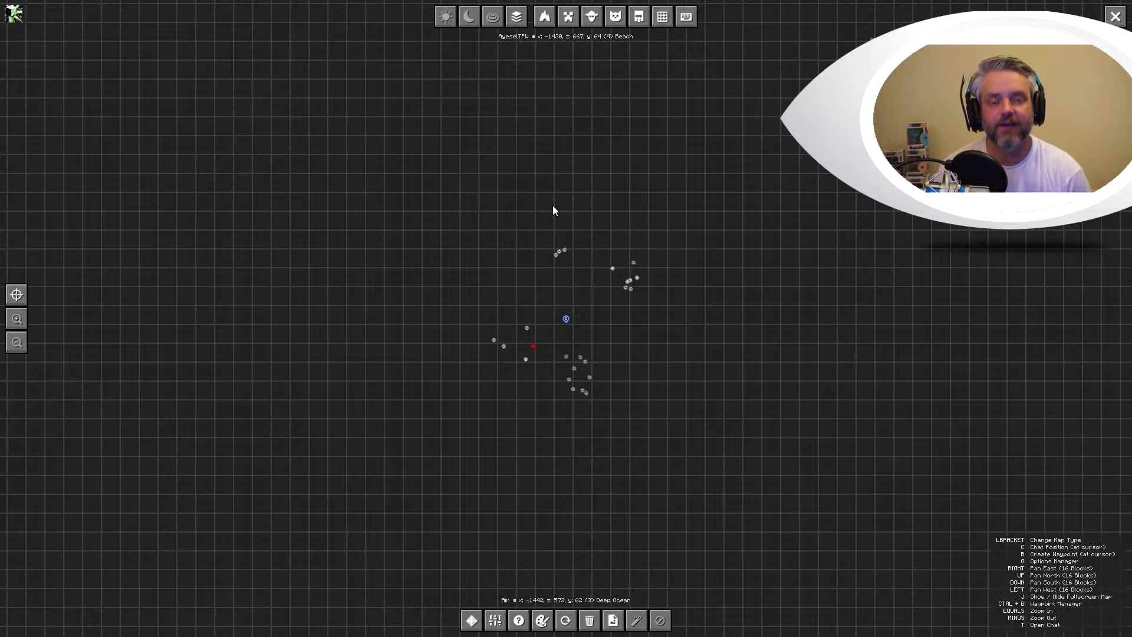
pyautogui.click(449, 19)
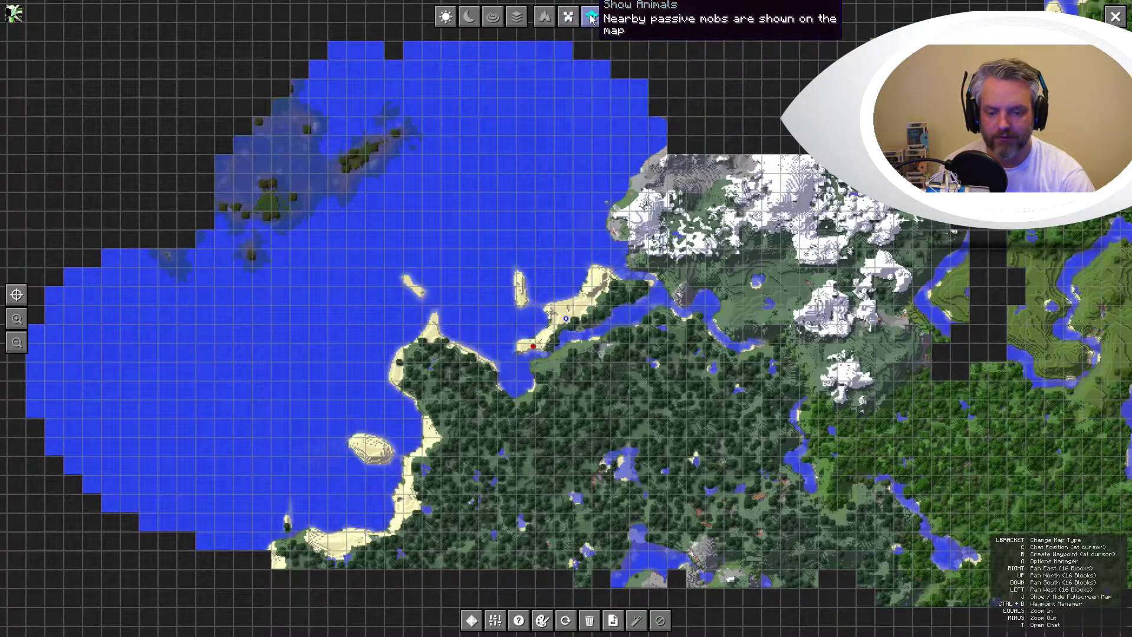
# Step: Toggle Show Animals, turn the grid and key list off and back on, then pan west
pyautogui.click(591, 18)
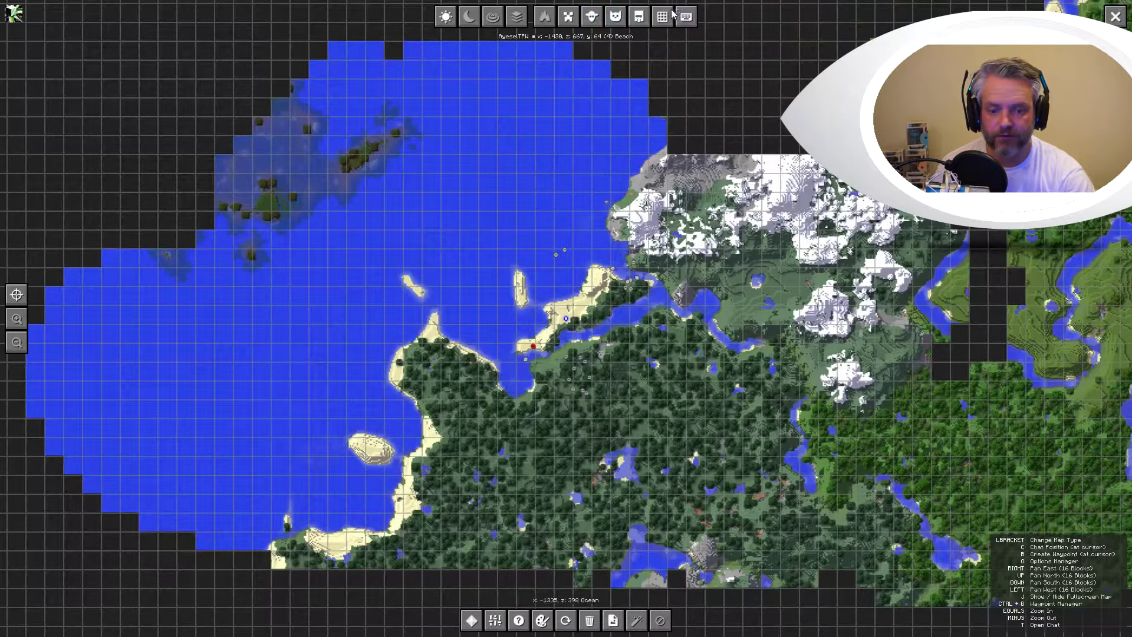
pyautogui.click(663, 19)
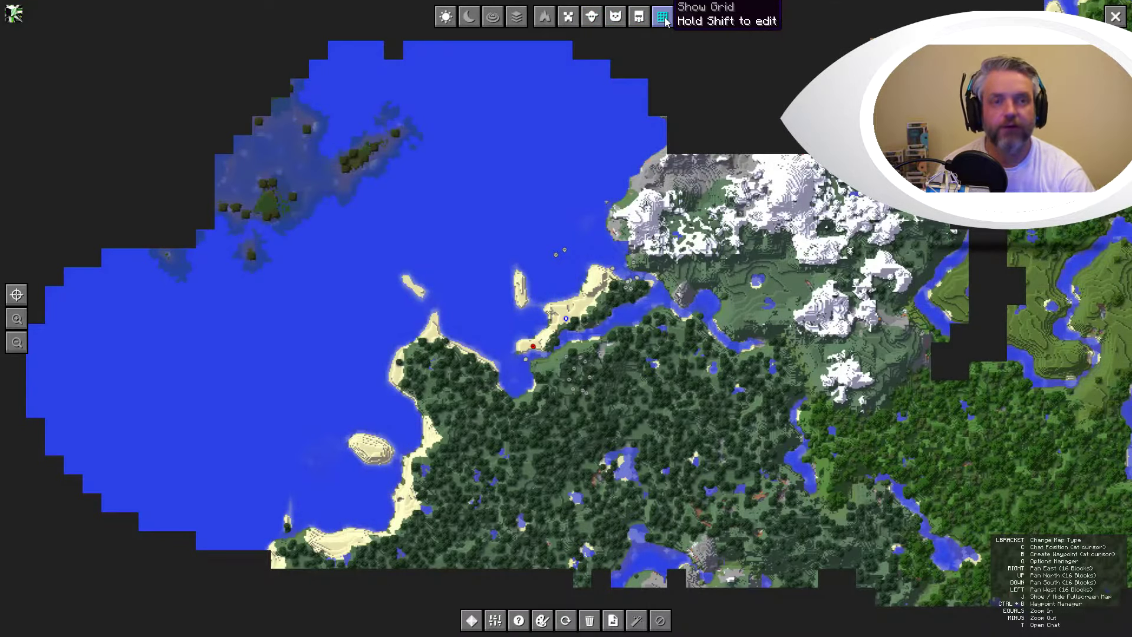
pyautogui.click(664, 19)
pyautogui.click(695, 17)
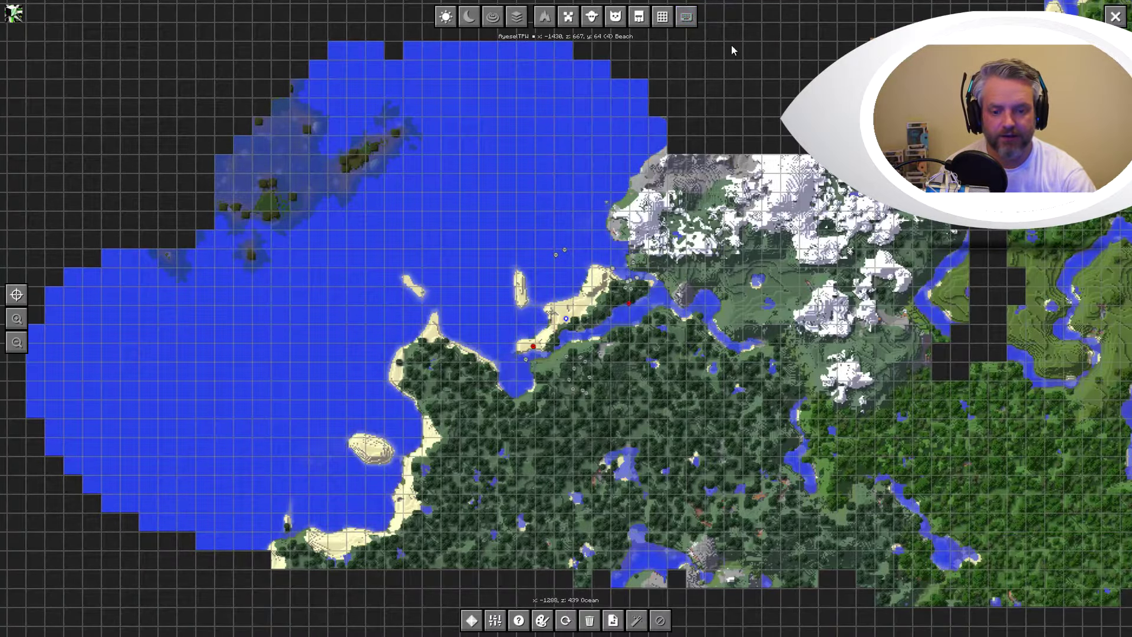
pyautogui.click(688, 18)
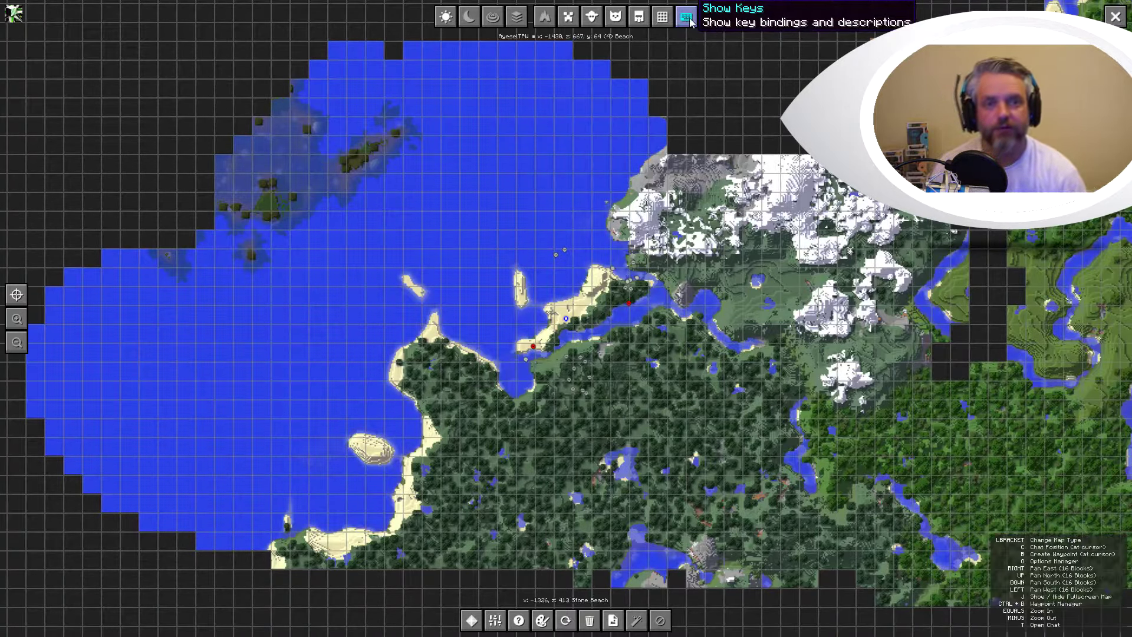
pyautogui.press('Left')
pyautogui.press('Left')
pyautogui.press('Left')
pyautogui.press('Left')
pyautogui.press('Left')
pyautogui.press('Left')
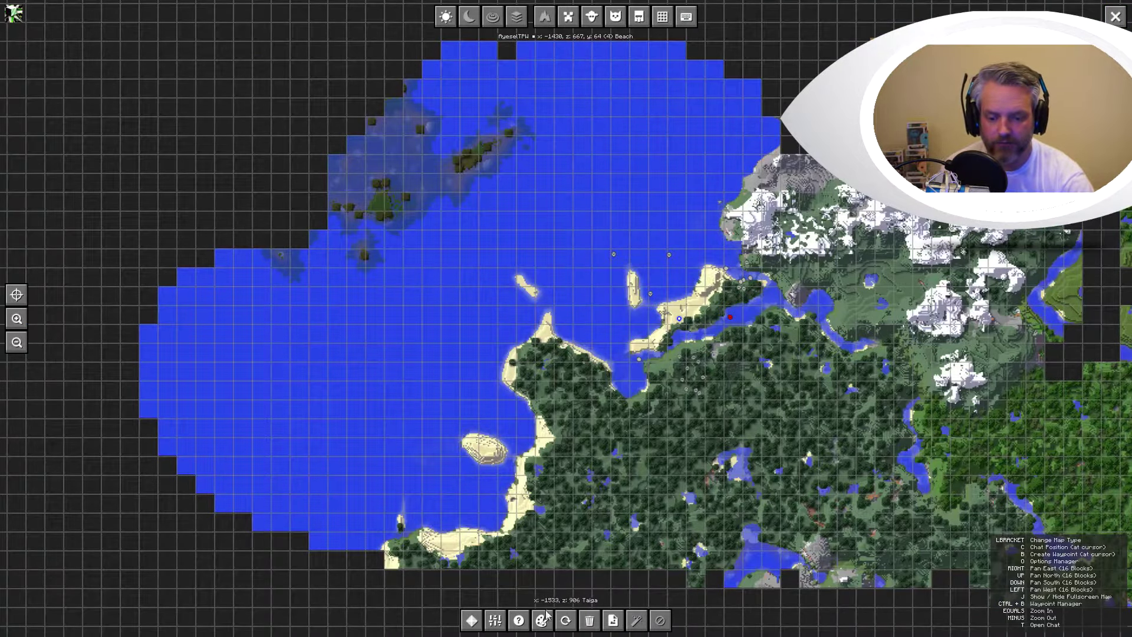
# Step: Cycle the UI Theme through Stronghold, DesertTemple, EndCity, ForestMansion, NetherFortress and OceanMonument, ending on Purist
pyautogui.click(496, 620)
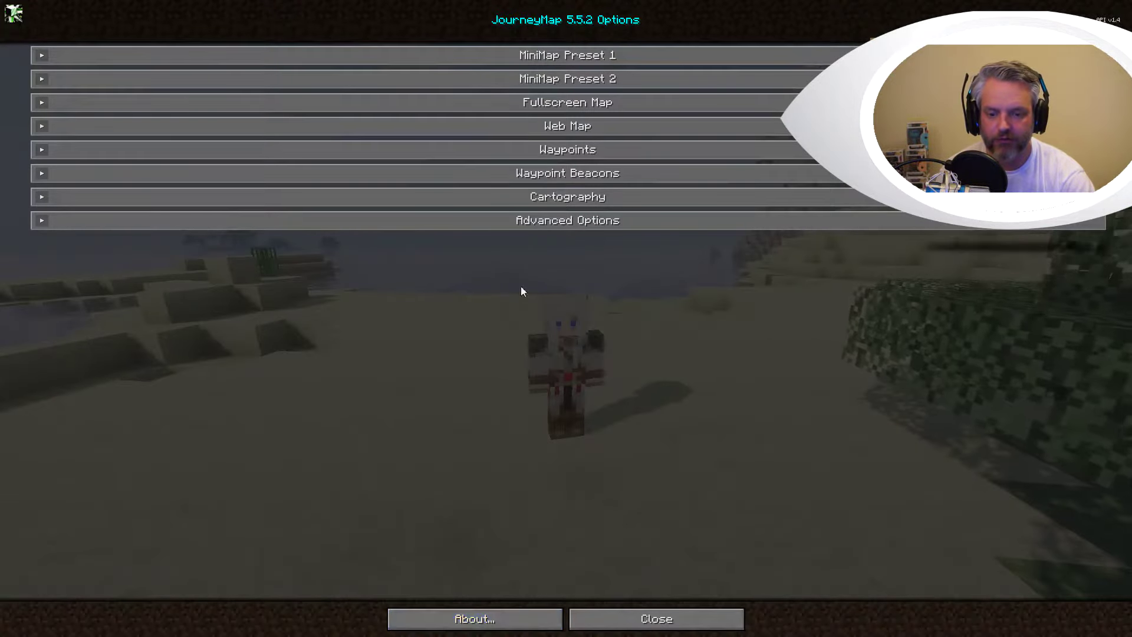
pyautogui.press('Escape')
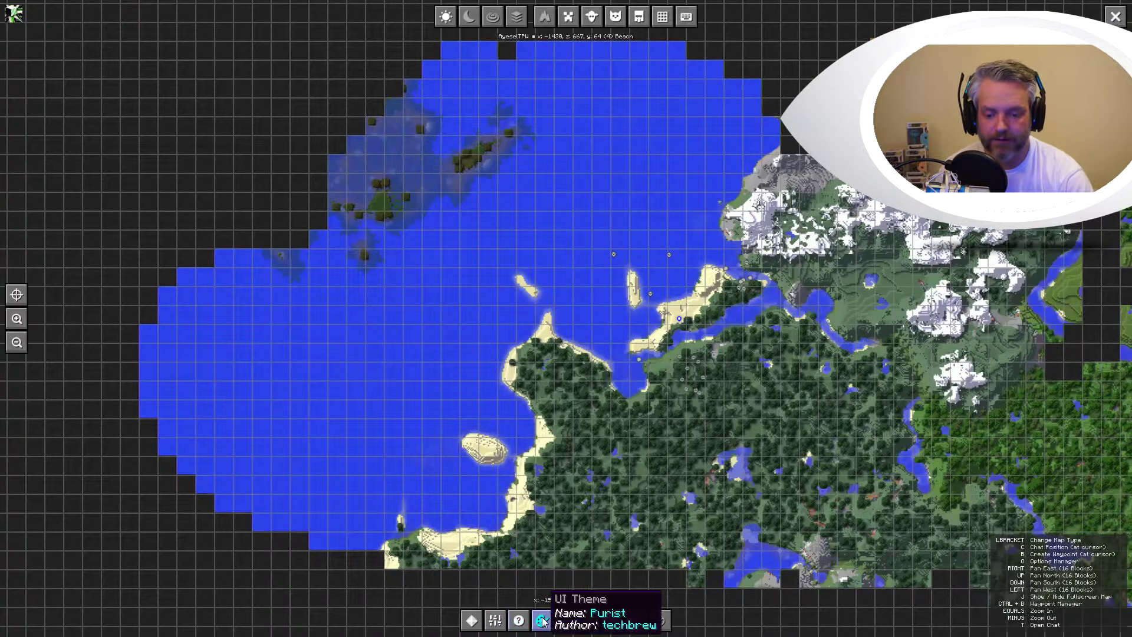
pyautogui.click(541, 620)
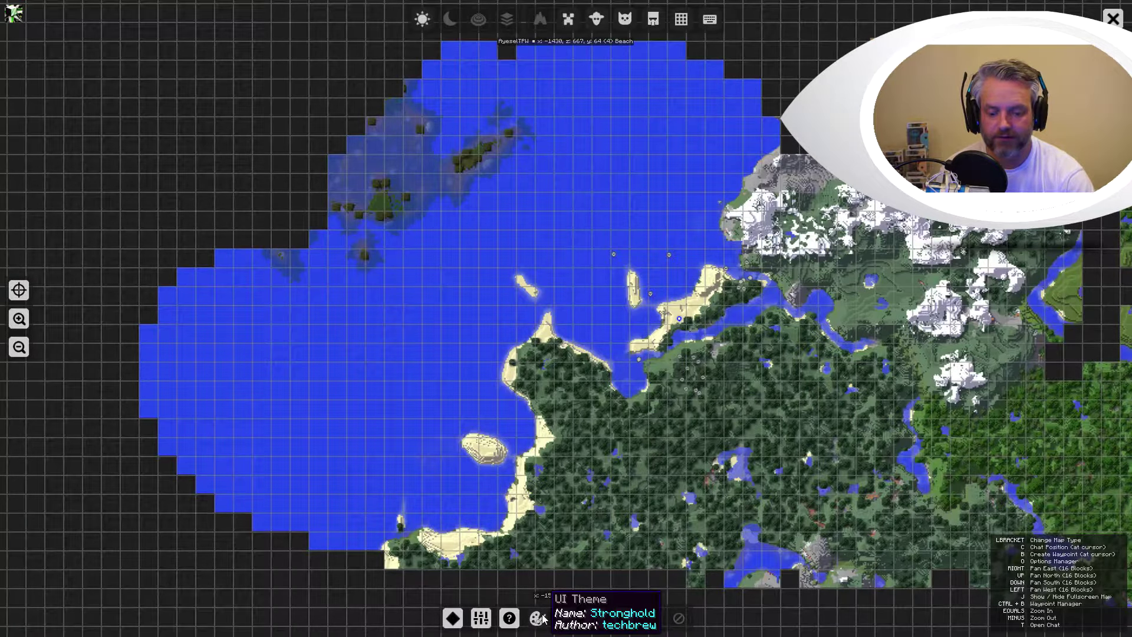
pyautogui.click(541, 619)
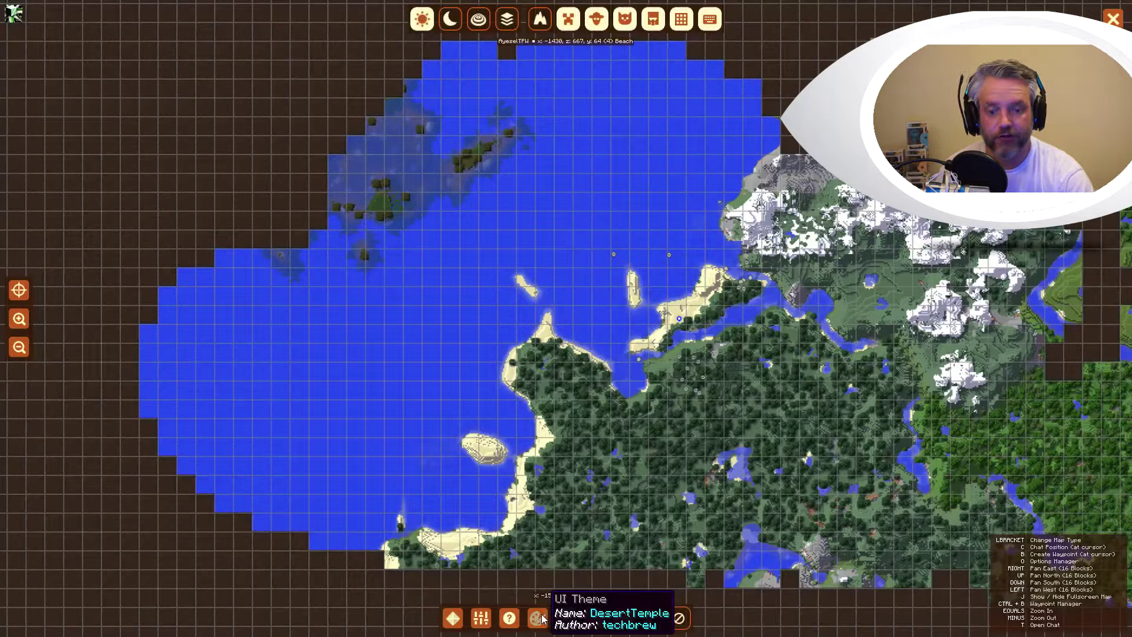
pyautogui.click(541, 618)
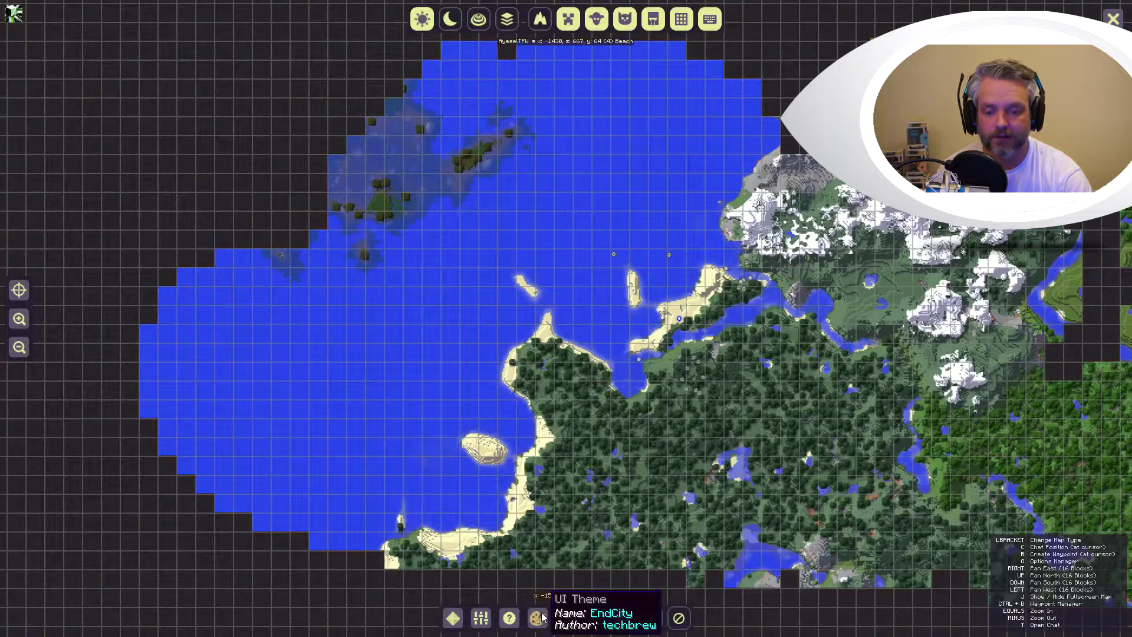
pyautogui.click(541, 617)
pyautogui.click(542, 618)
pyautogui.click(541, 618)
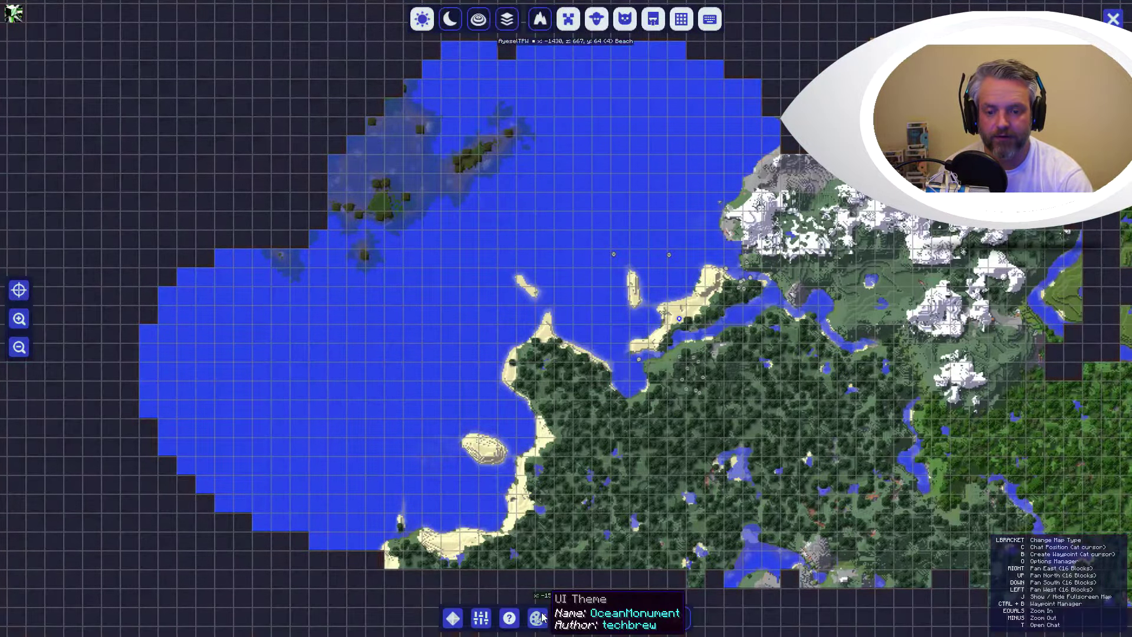
pyautogui.click(541, 618)
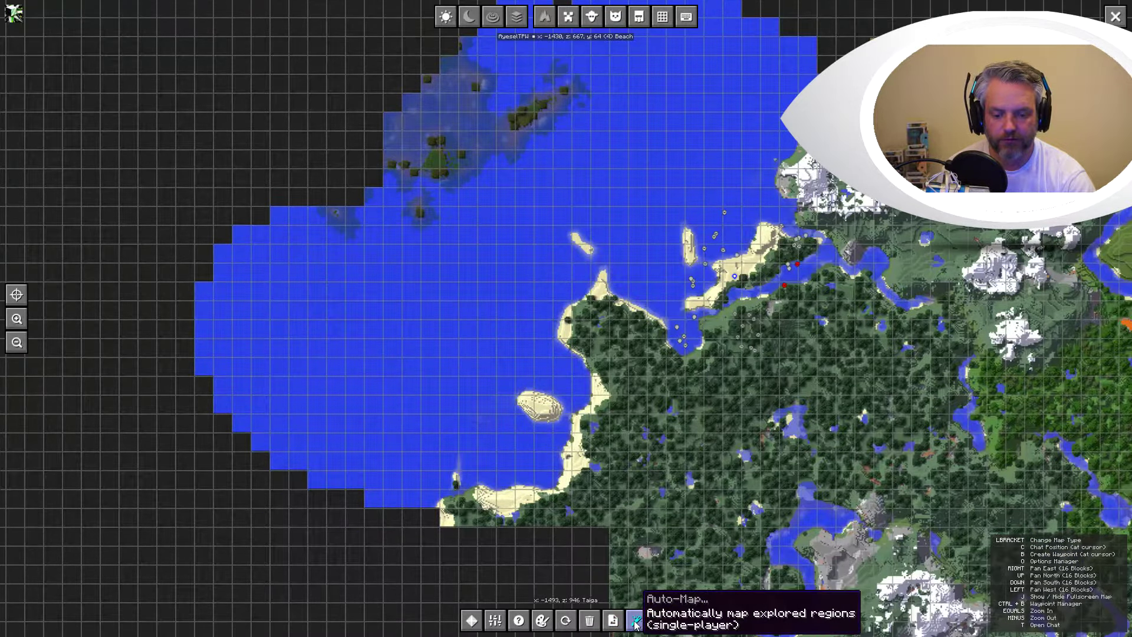
# Step: Run Auto-Map on All explored regions and pan around the newly mapped coast and mountains
pyautogui.click(638, 620)
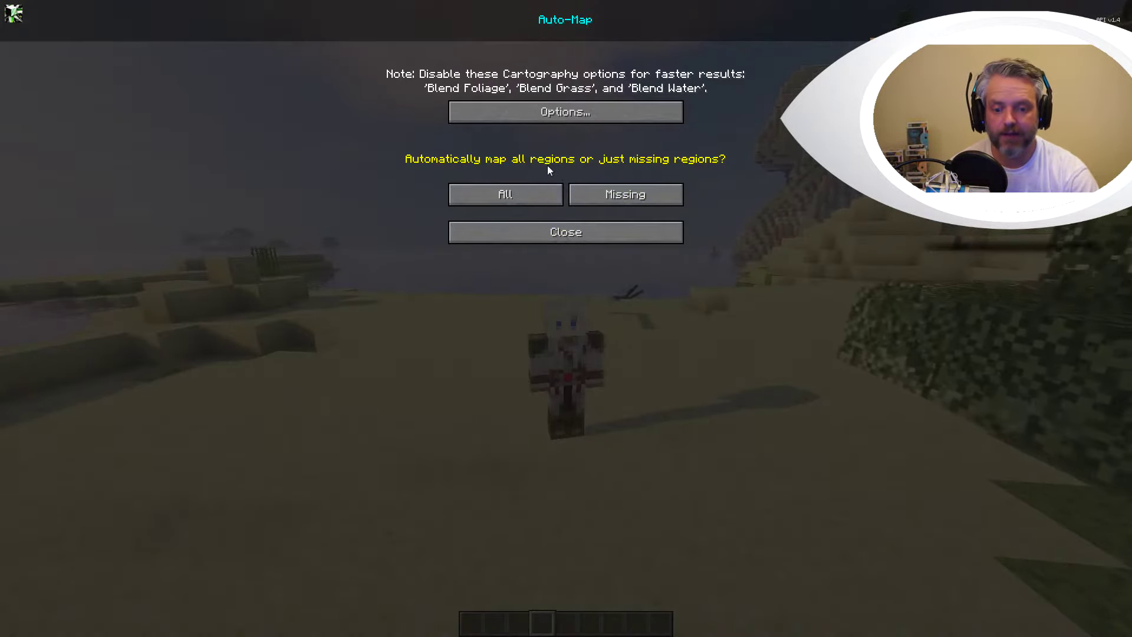
pyautogui.click(527, 199)
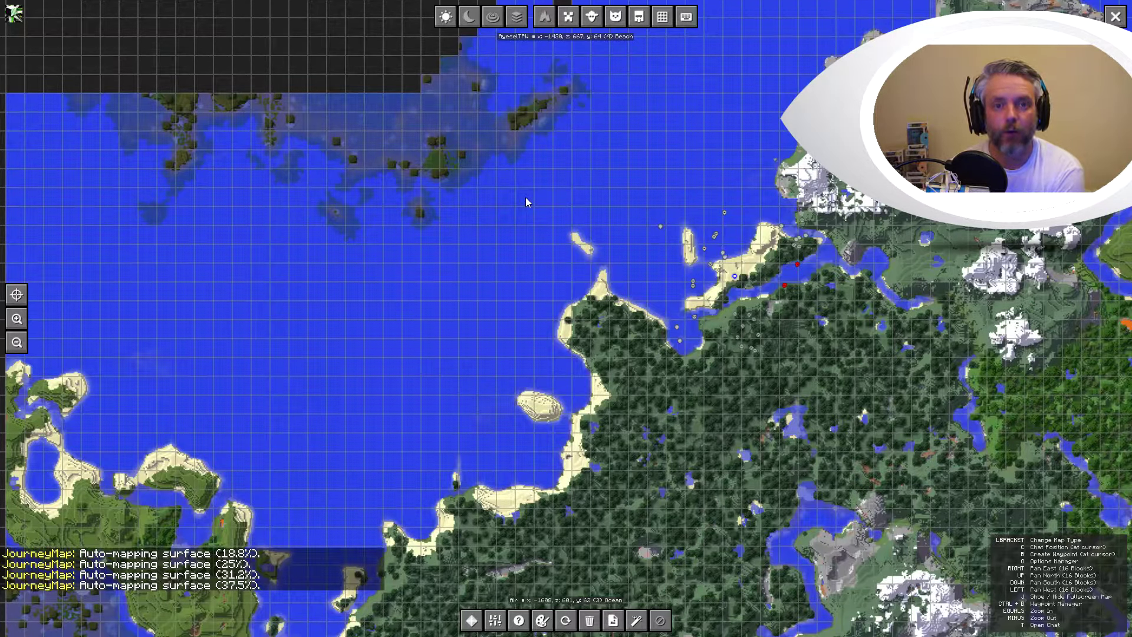
pyautogui.moveTo(533, 309); pyautogui.dragTo(384, 306)
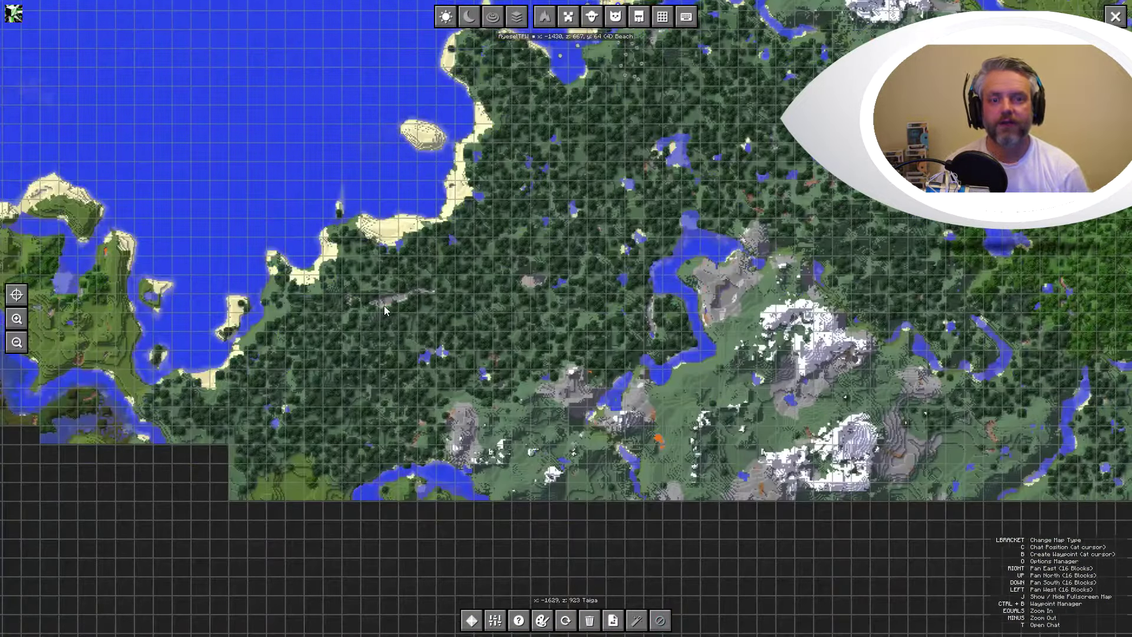
pyautogui.moveTo(523, 108); pyautogui.dragTo(508, 366)
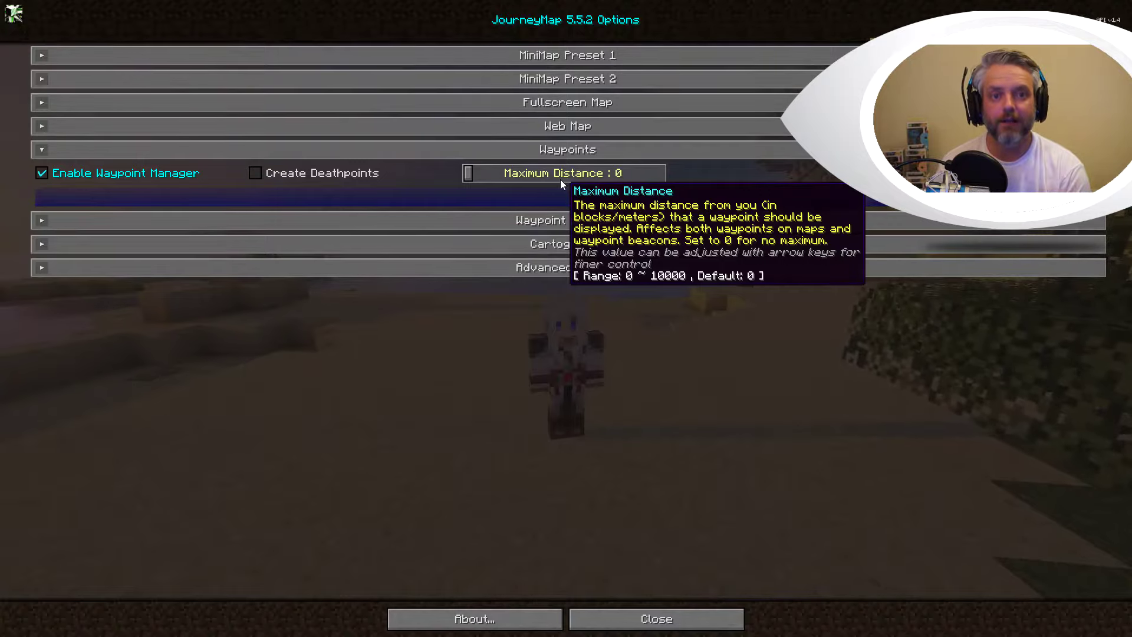
# Step: Turn on Create Deathpoints and Enable Waypoint Beacons, then go to Manage Waypoints
pyautogui.click(554, 220)
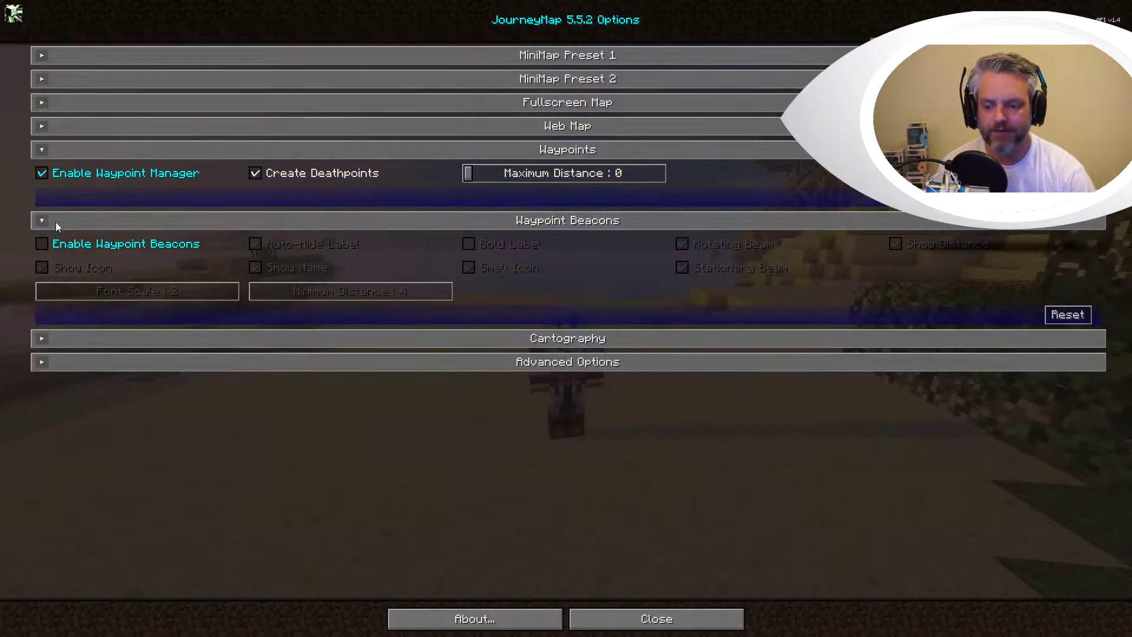
pyautogui.click(43, 244)
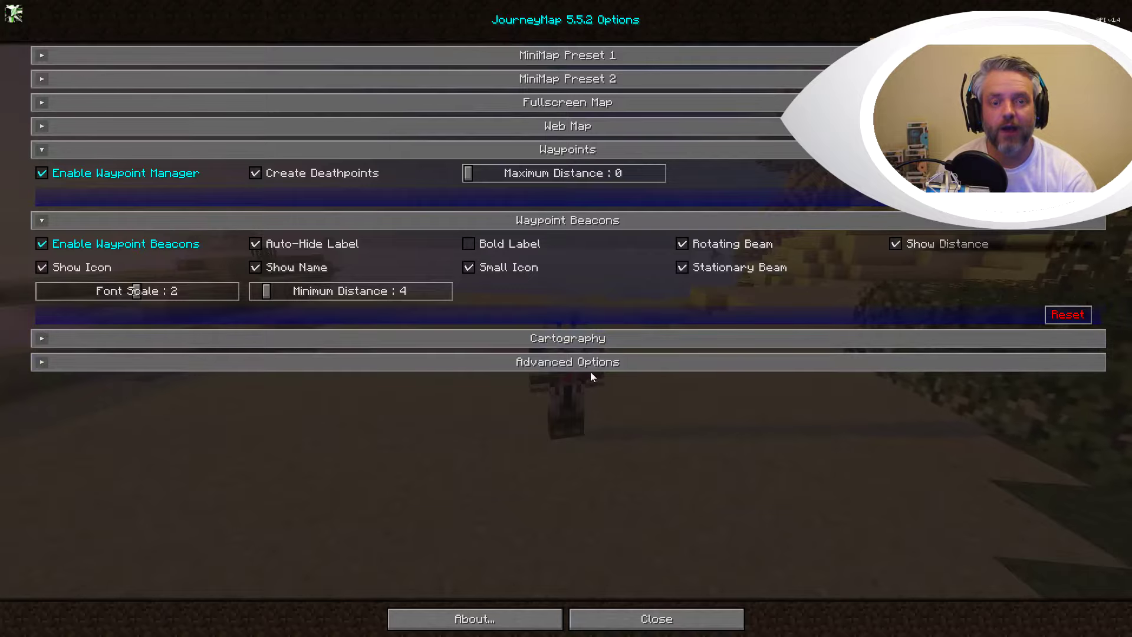
pyautogui.click(625, 618)
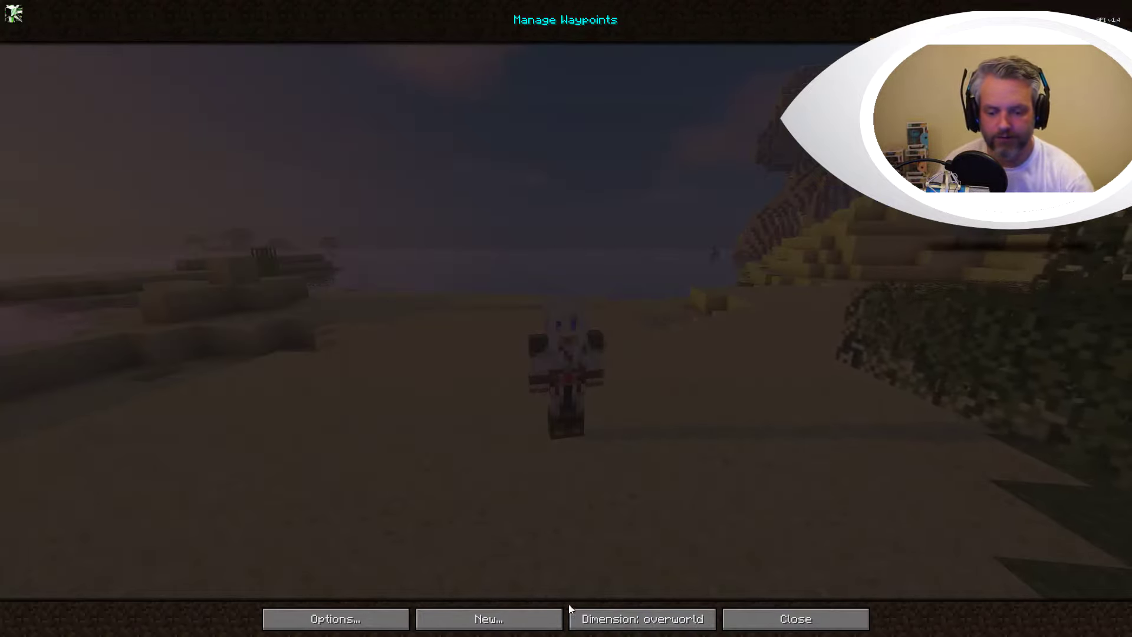
# Step: Create and save a new waypoint named 'Home' at -1430, 667
pyautogui.click(501, 619)
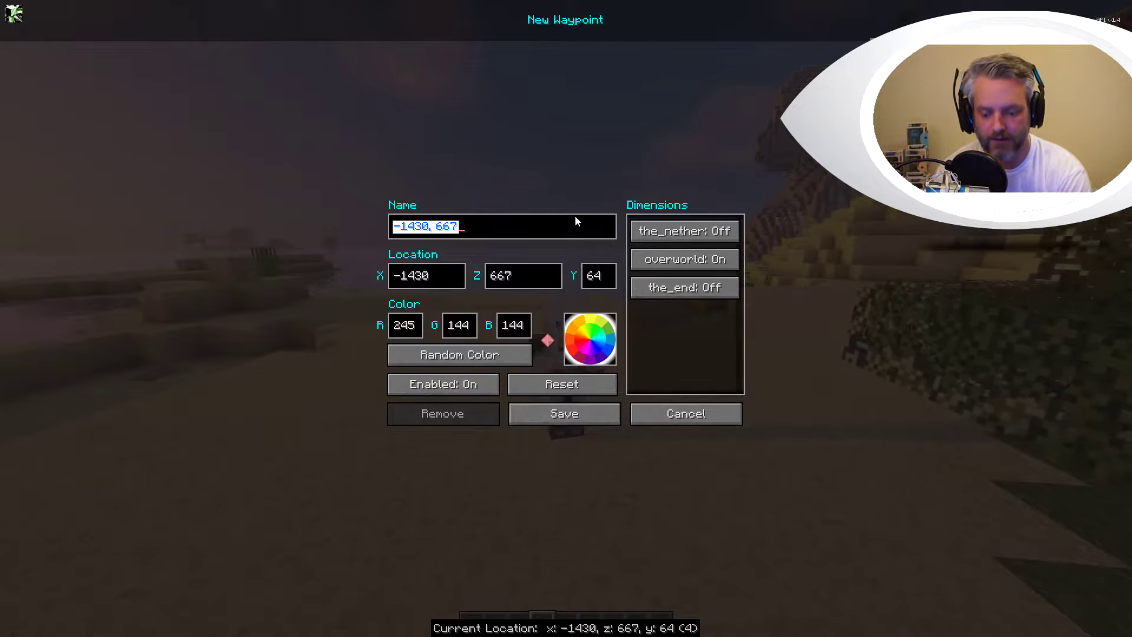
pyautogui.write('Home')
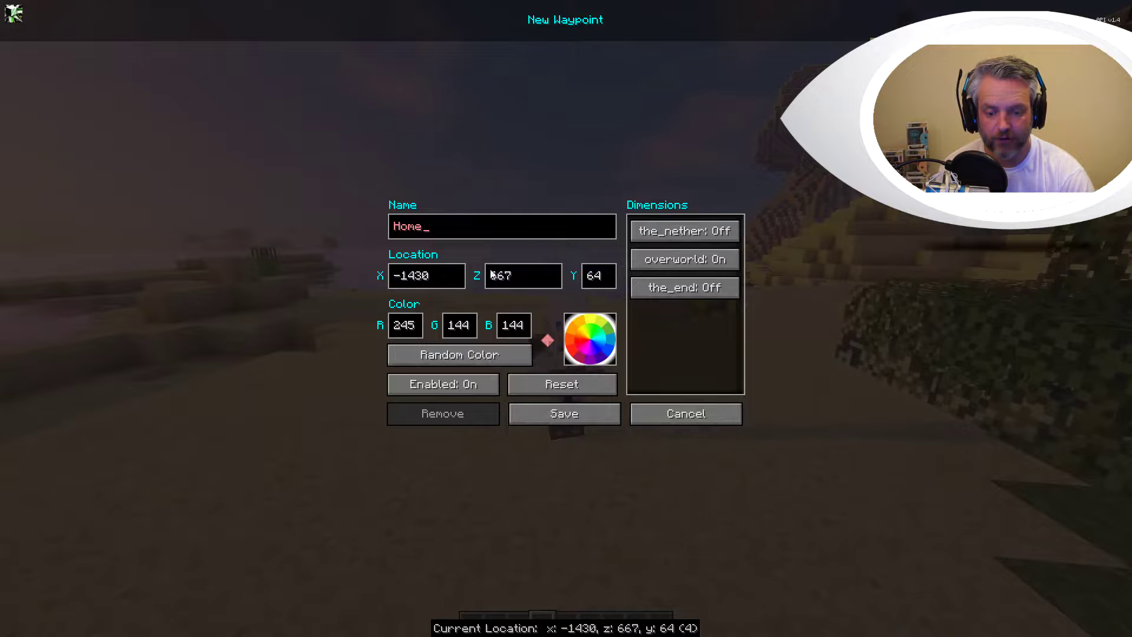
pyautogui.click(551, 413)
pyautogui.click(786, 625)
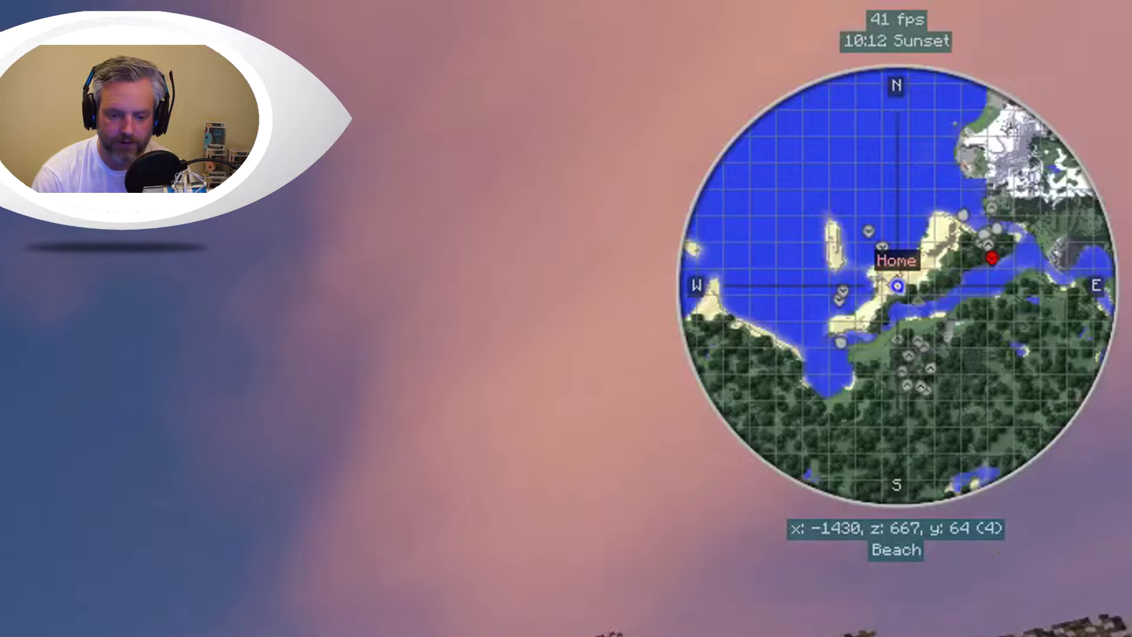
# Step: Zoom and pan the fullscreen map to locate the Home waypoint
pyautogui.press('j')
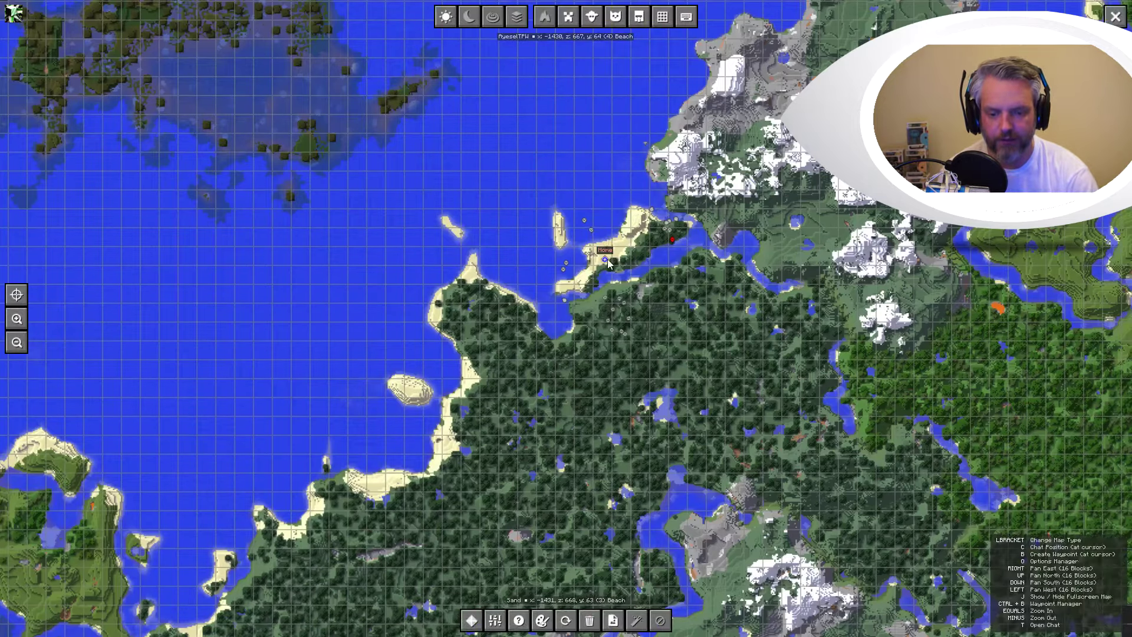
pyautogui.scroll(2, 585, 210)
pyautogui.scroll(-1, 620, 189)
pyautogui.scroll(1, 661, 171)
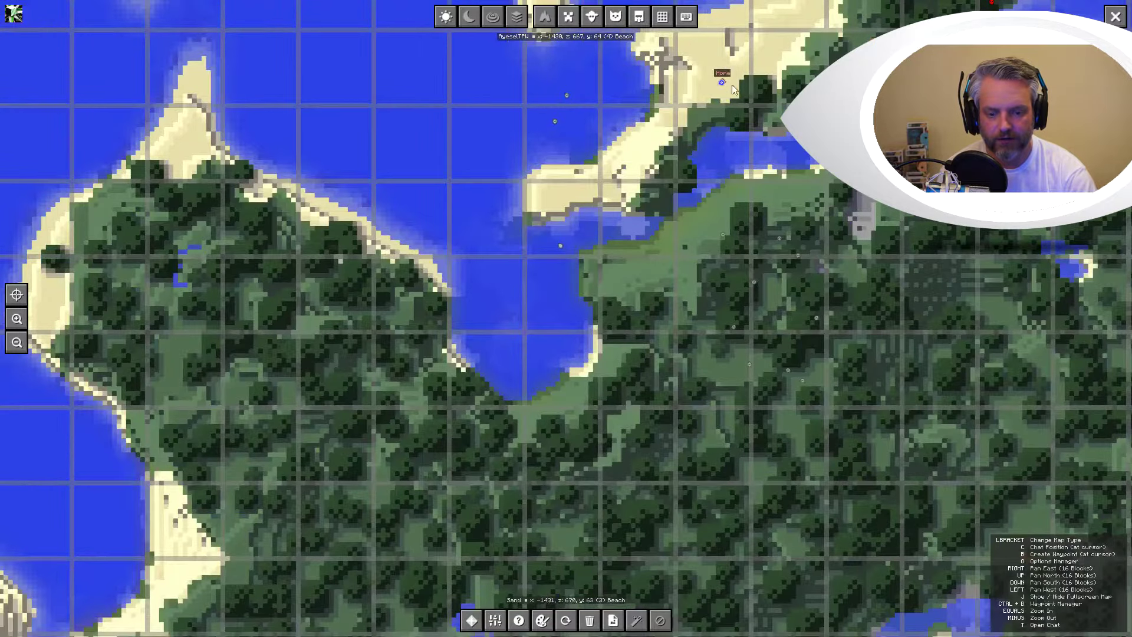
pyautogui.scroll(2, 662, 171)
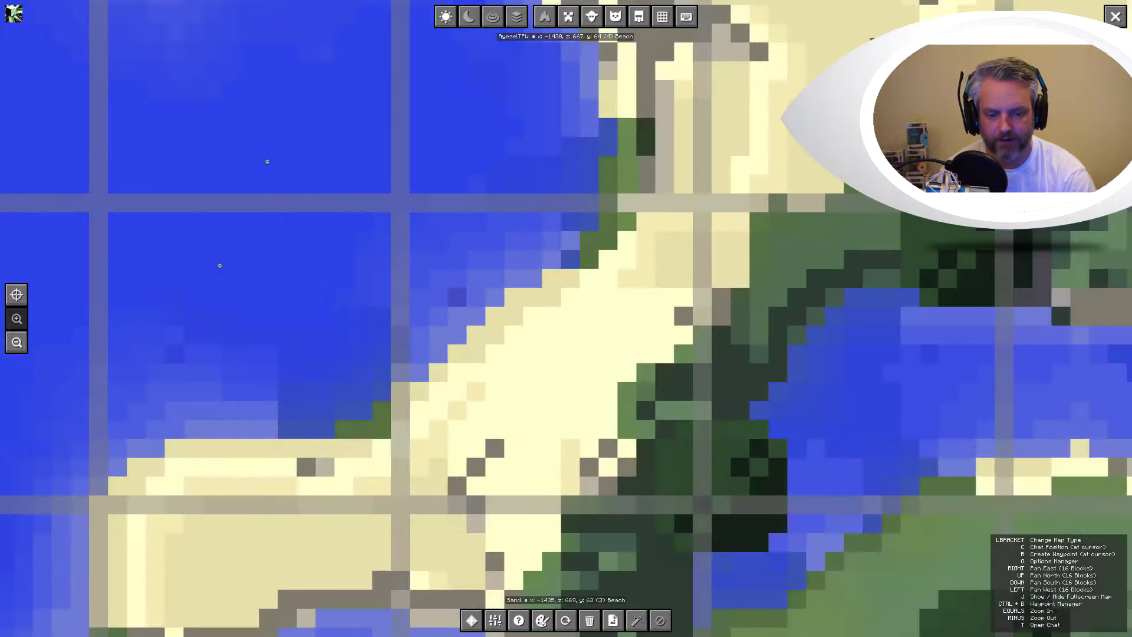
pyautogui.moveTo(878, 141); pyautogui.dragTo(633, 252)
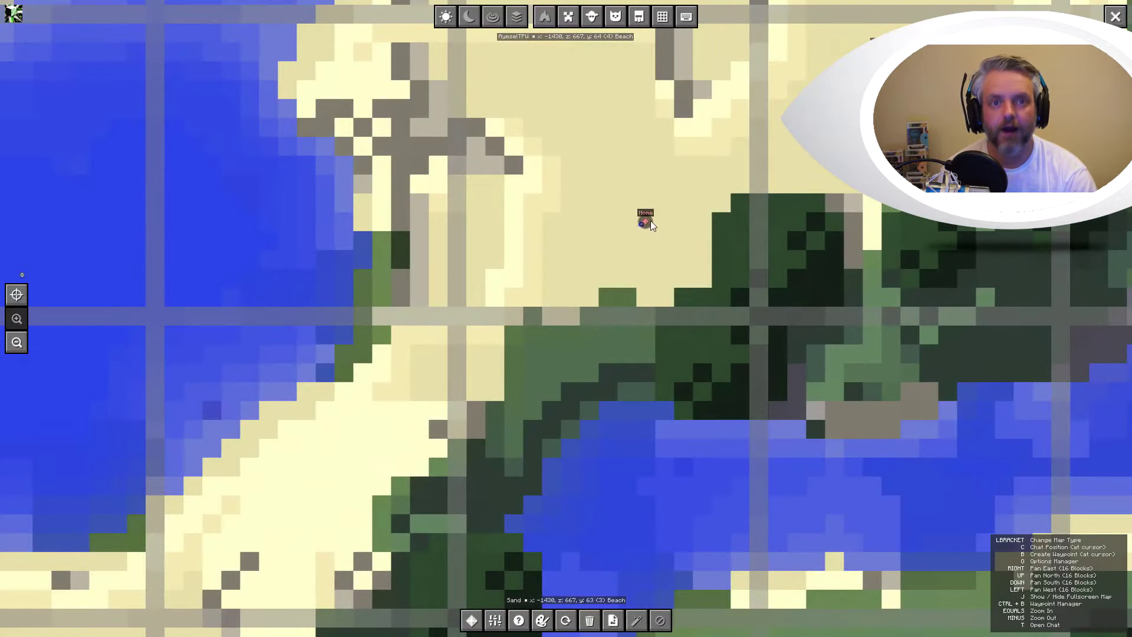
# Step: Return to the game and respawn after drowning
pyautogui.press('Escape')
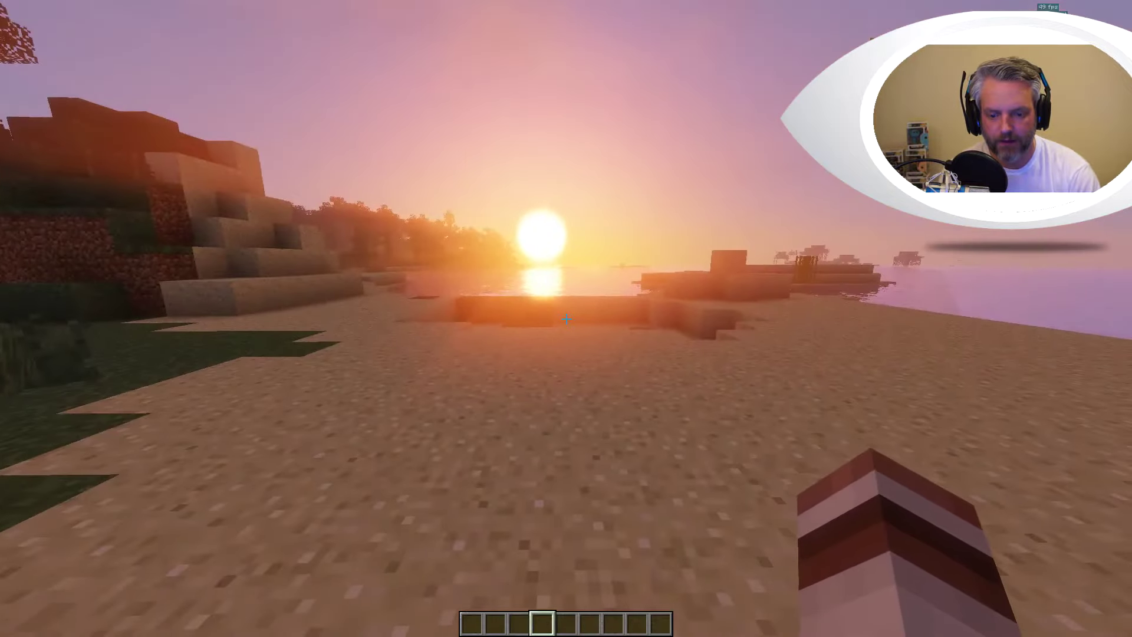
pyautogui.press('/')
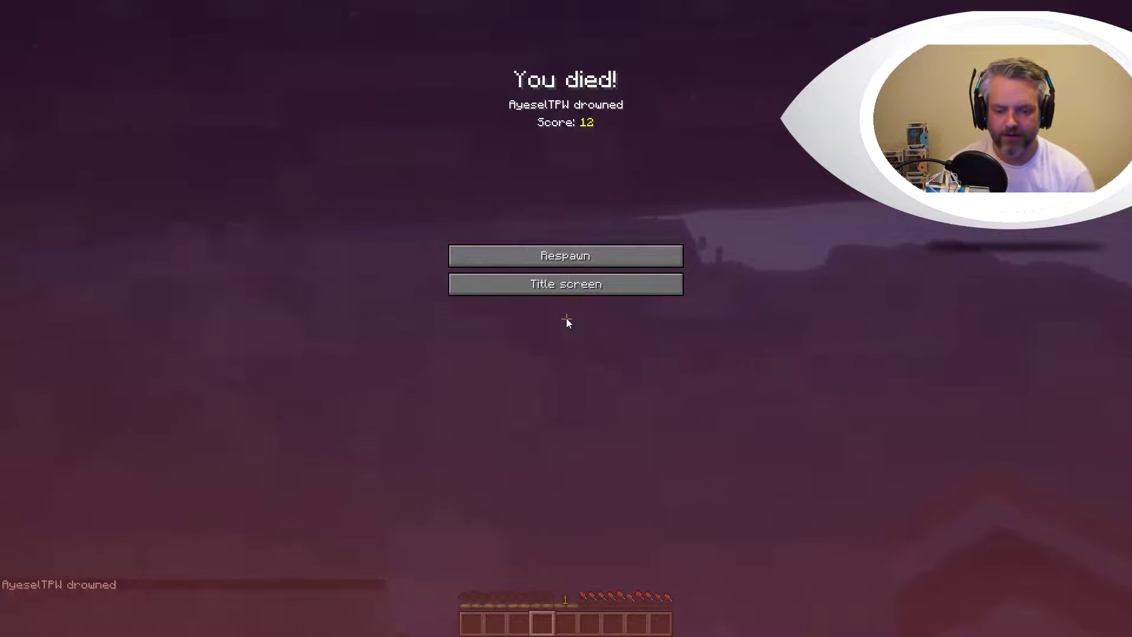
pyautogui.click(565, 255)
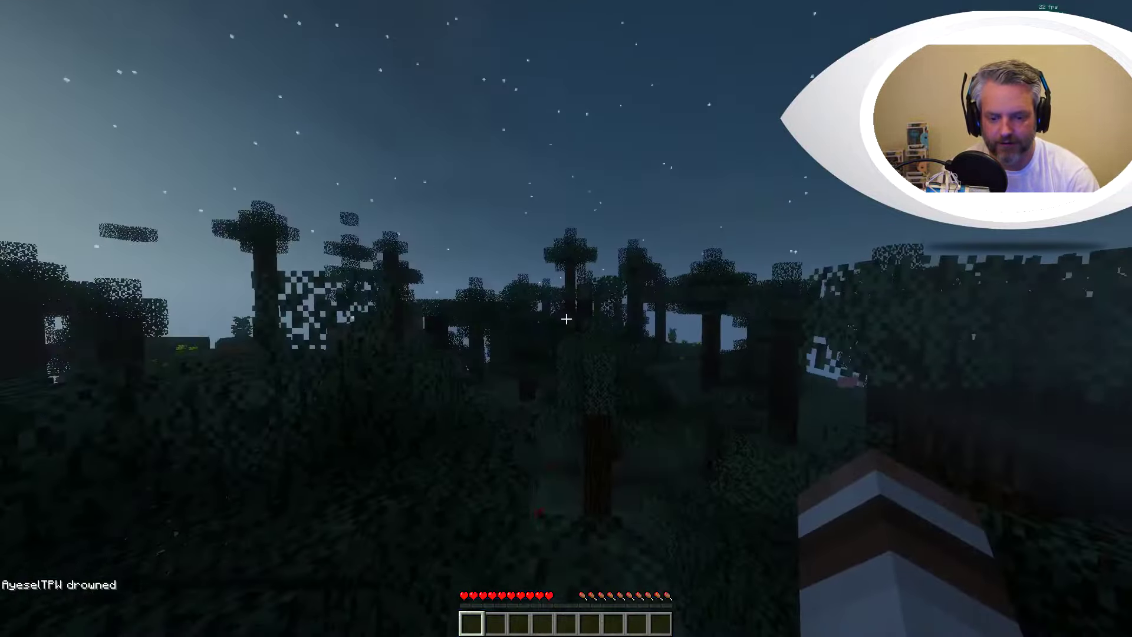
# Step: Look around the night forest and toggle the game mode via chat commands
pyautogui.press('w')
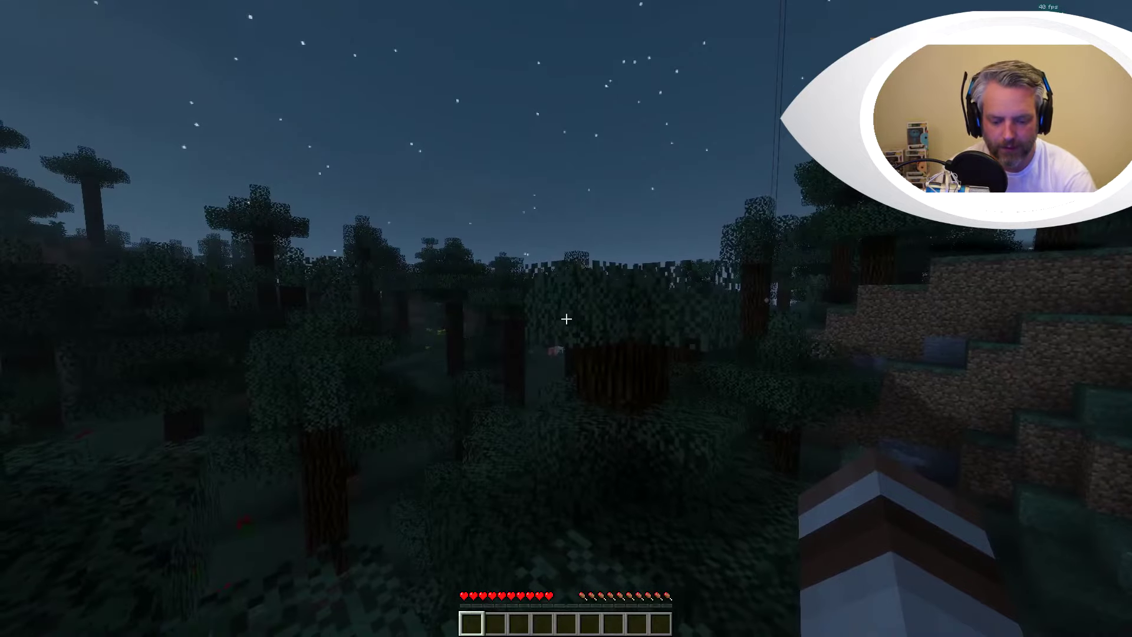
pyautogui.press('/')
pyautogui.press('Return')
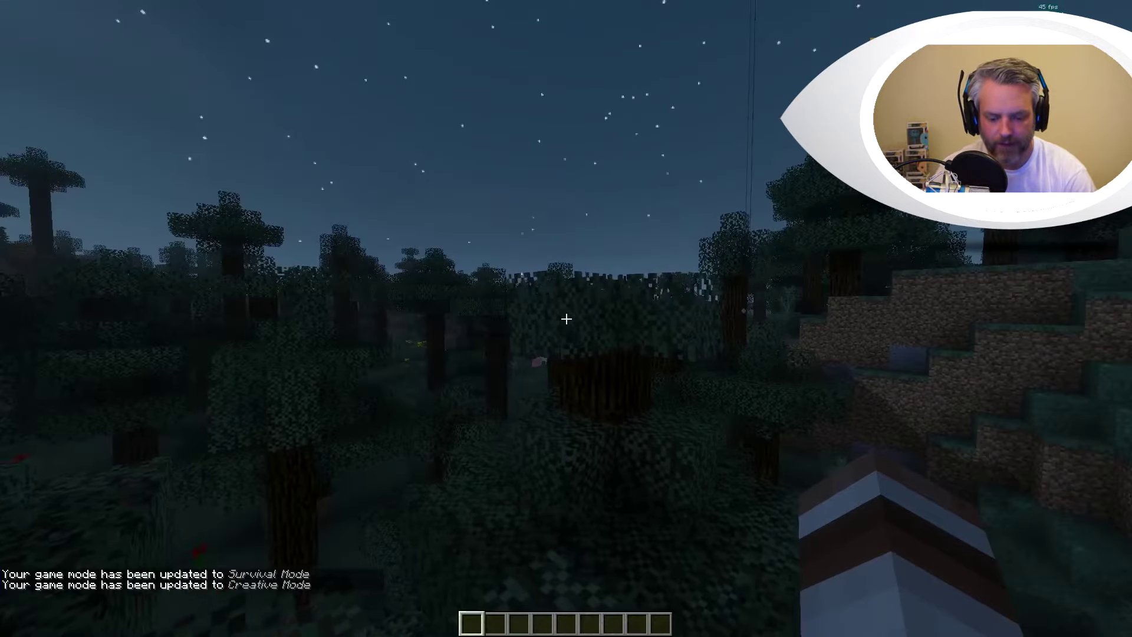
pyautogui.press('t')
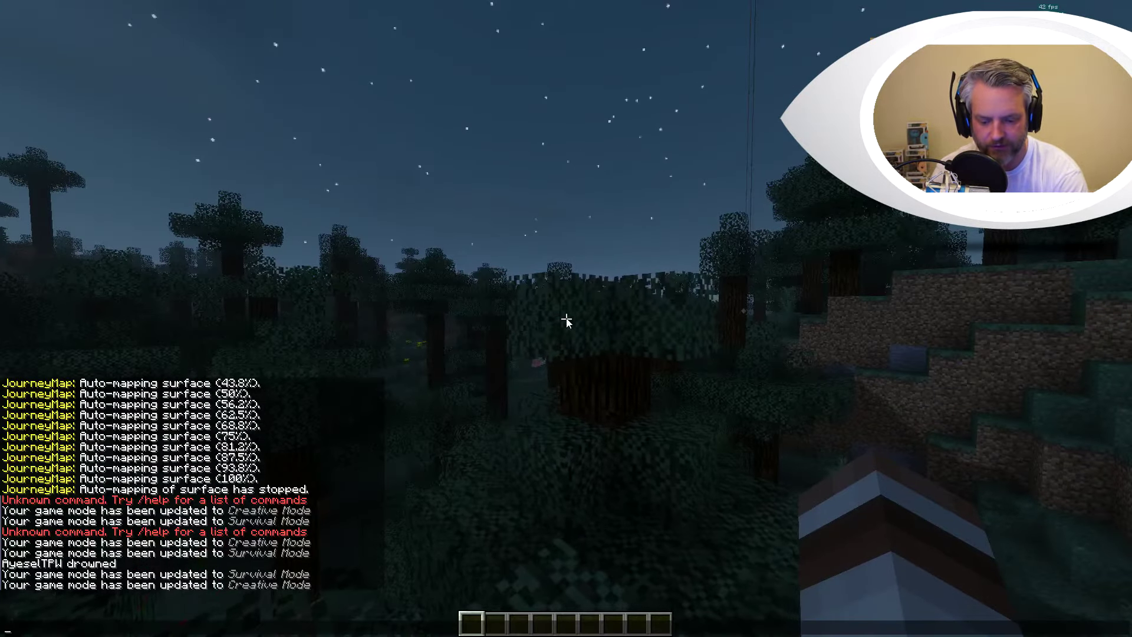
# Step: Run /time set 500 to make it daytime and view the Death beacon
pyautogui.write('/time set 500')
pyautogui.press('Return')
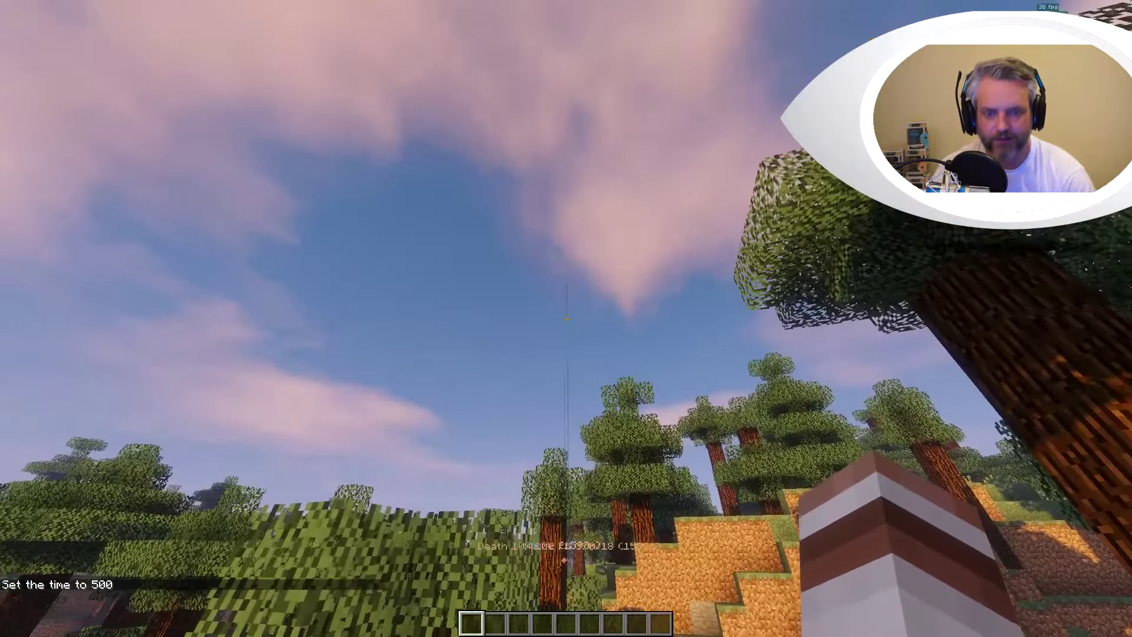
pyautogui.moveTo(566, 318)
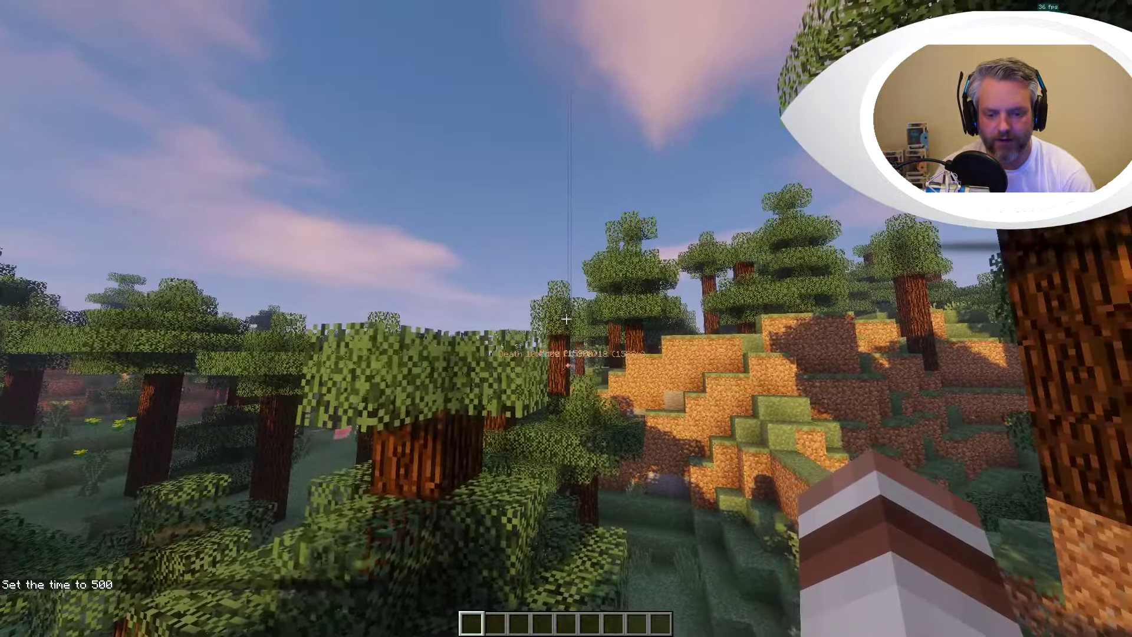
# Step: Fly up above the taiga treetops beneath the Death waypoint beam
pyautogui.press('Escape')
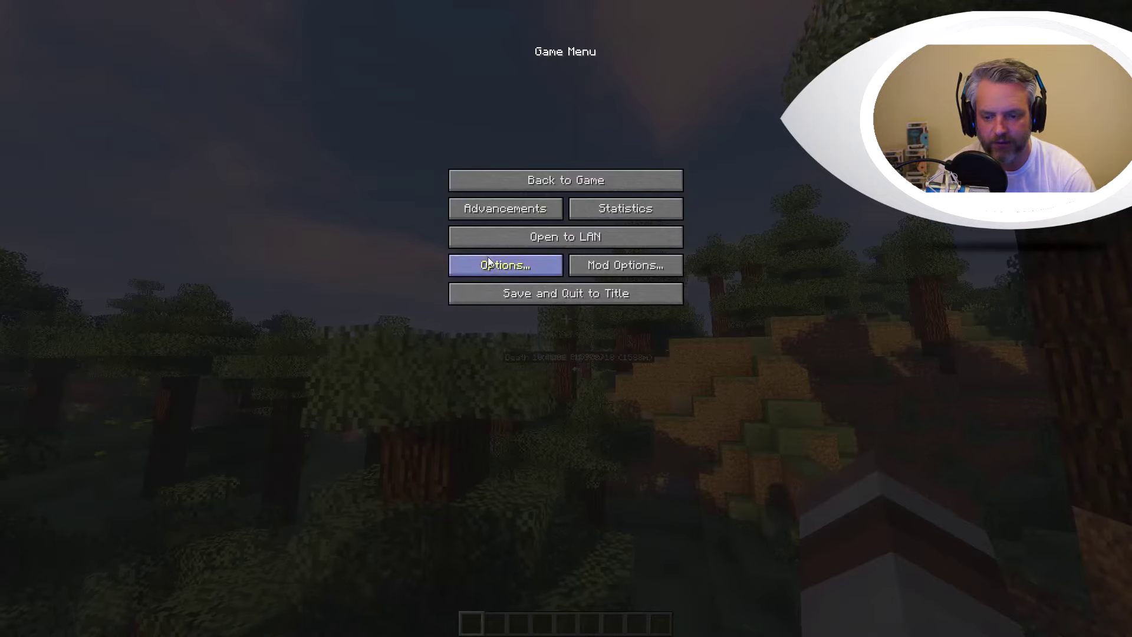
pyautogui.press('Escape')
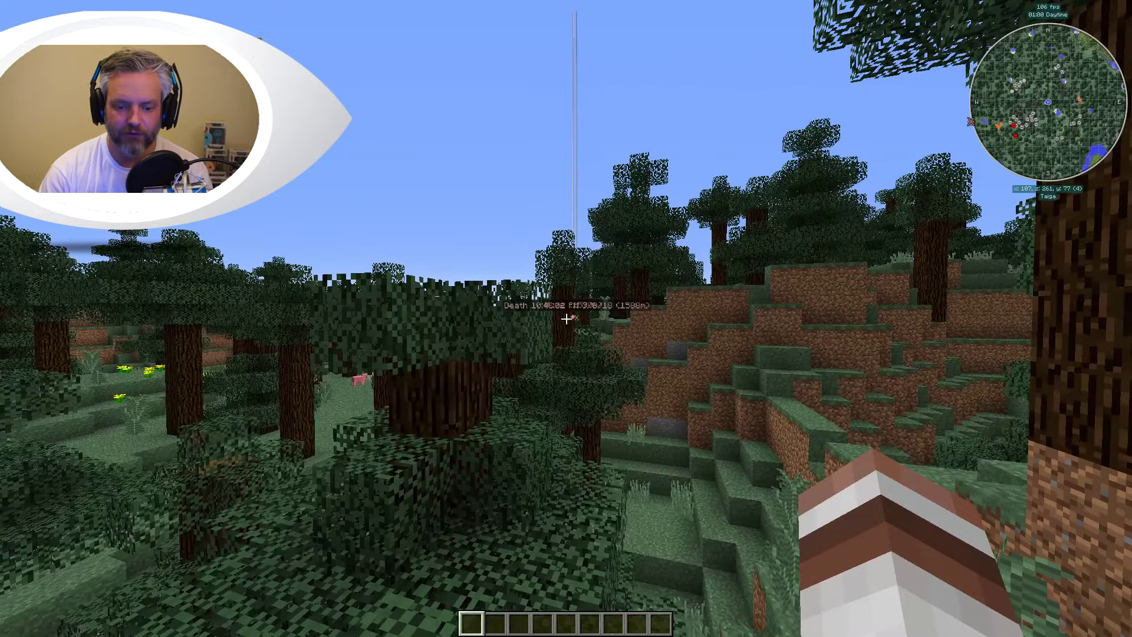
pyautogui.press('space')
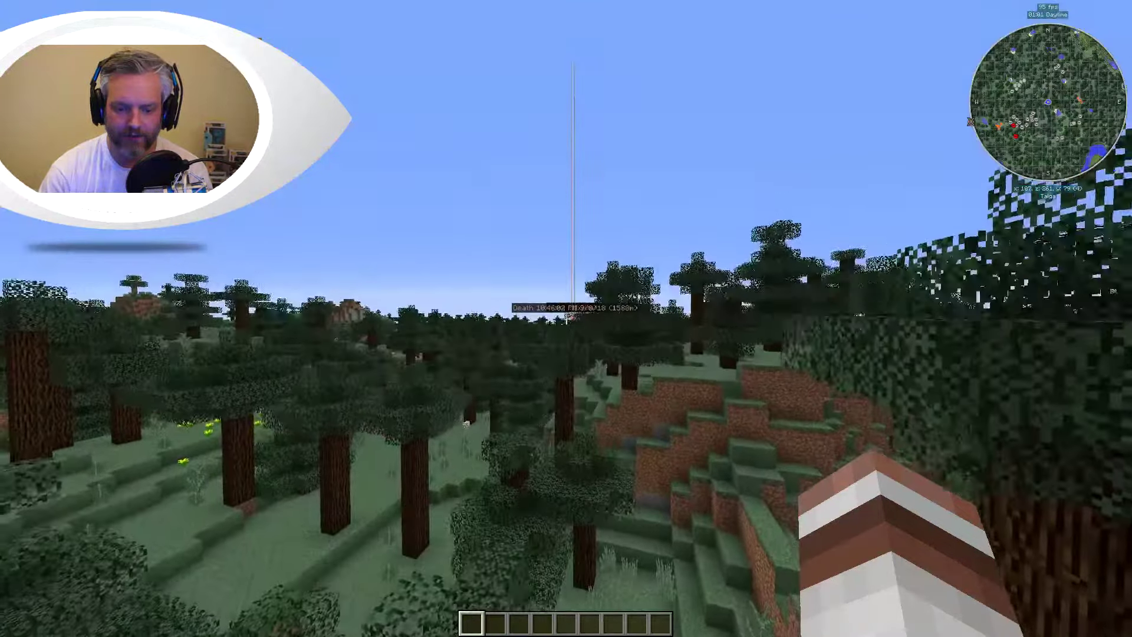
pyautogui.press('space')
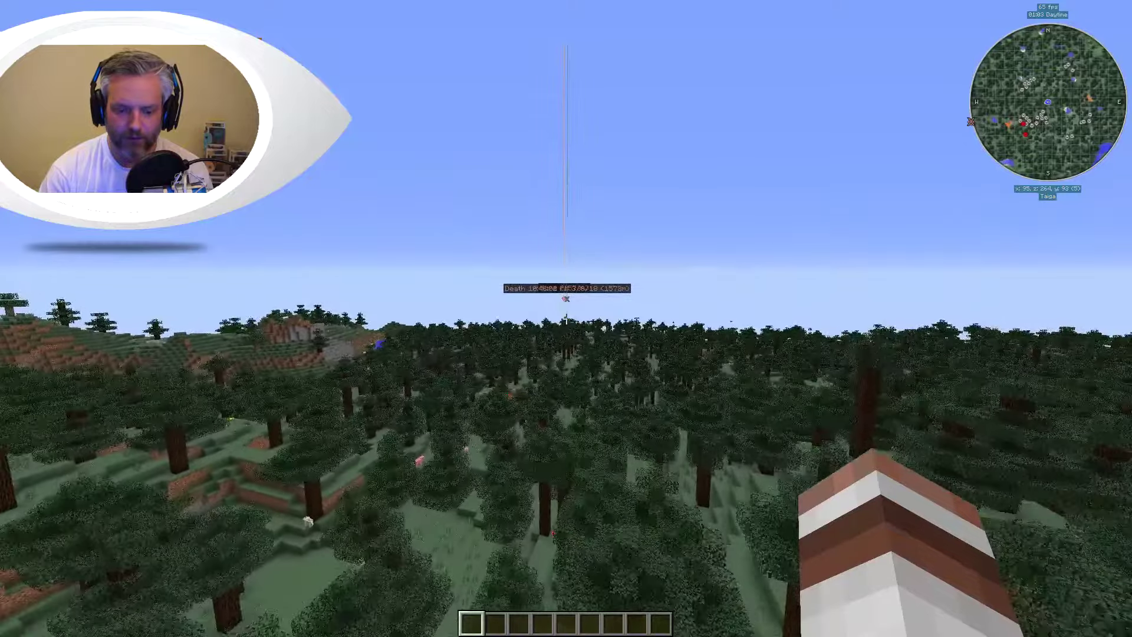
# Step: On the fullscreen map, zoom out, re-centre on the player and pan to the Death and Home waypoints
pyautogui.press('j')
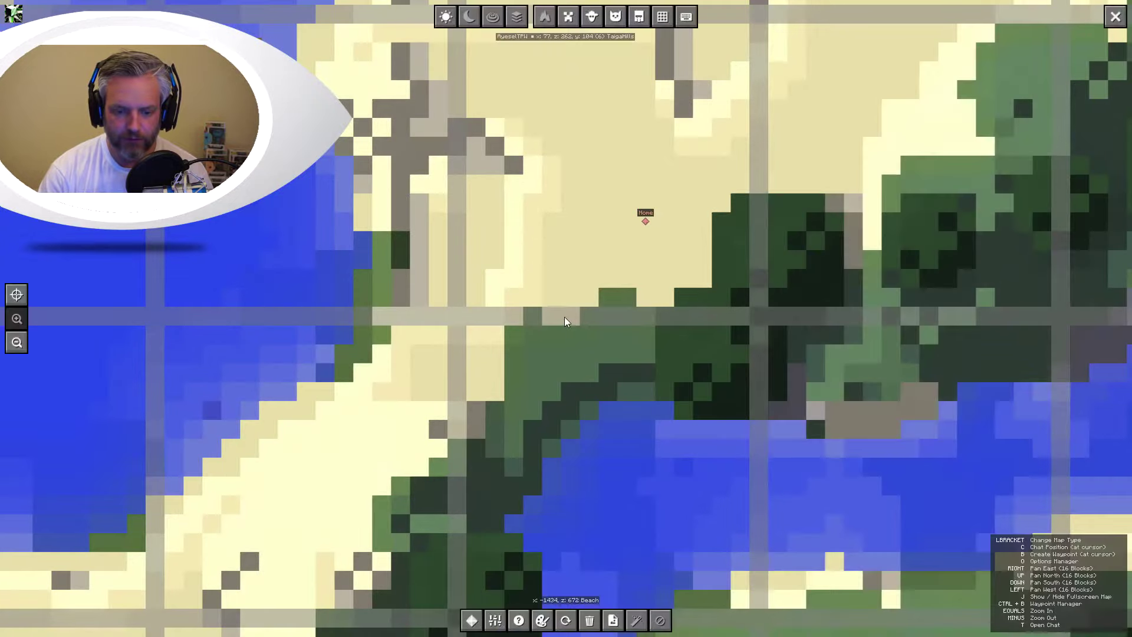
pyautogui.scroll(-4, 592, 325)
pyautogui.scroll(-1, 625, 330)
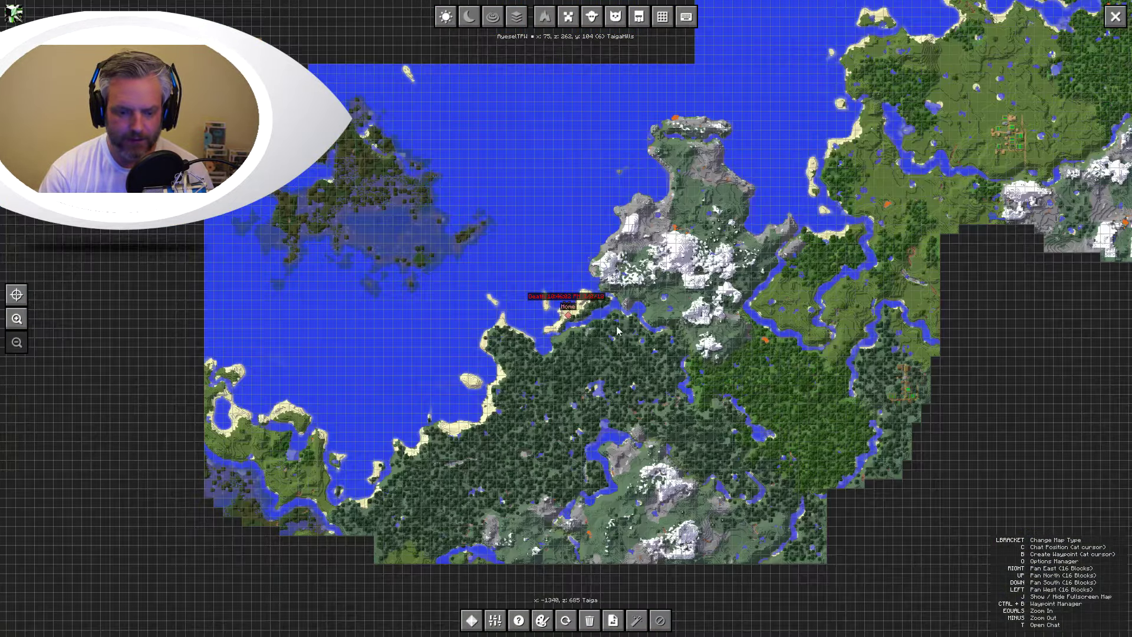
pyautogui.click(17, 295)
pyautogui.moveTo(425, 336); pyautogui.dragTo(601, 346)
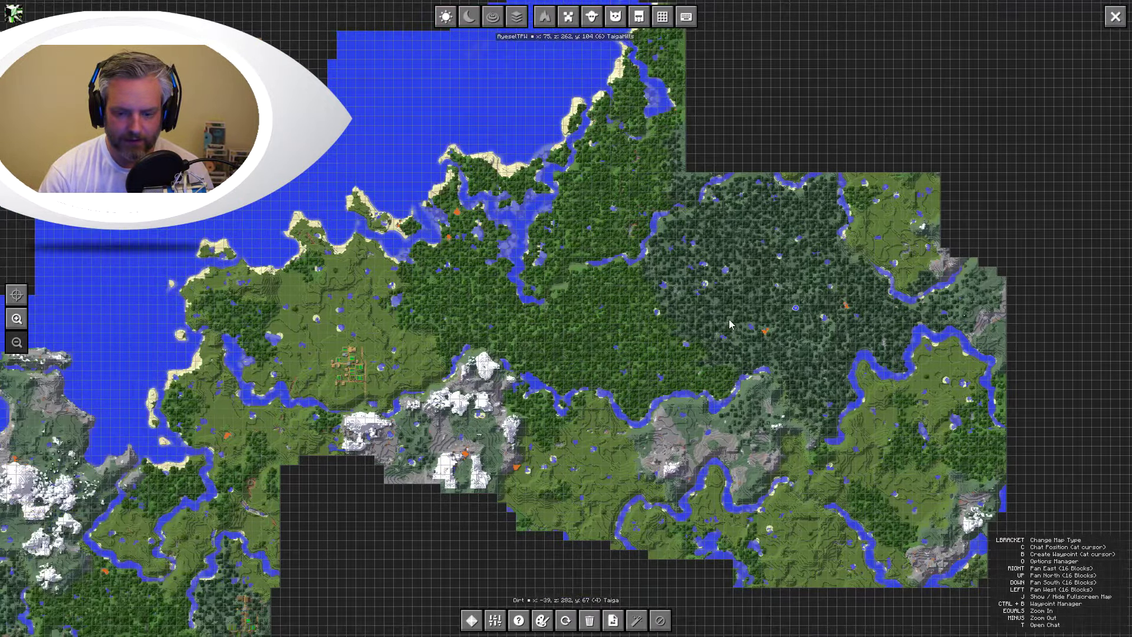
pyautogui.moveTo(319, 345); pyautogui.dragTo(602, 271)
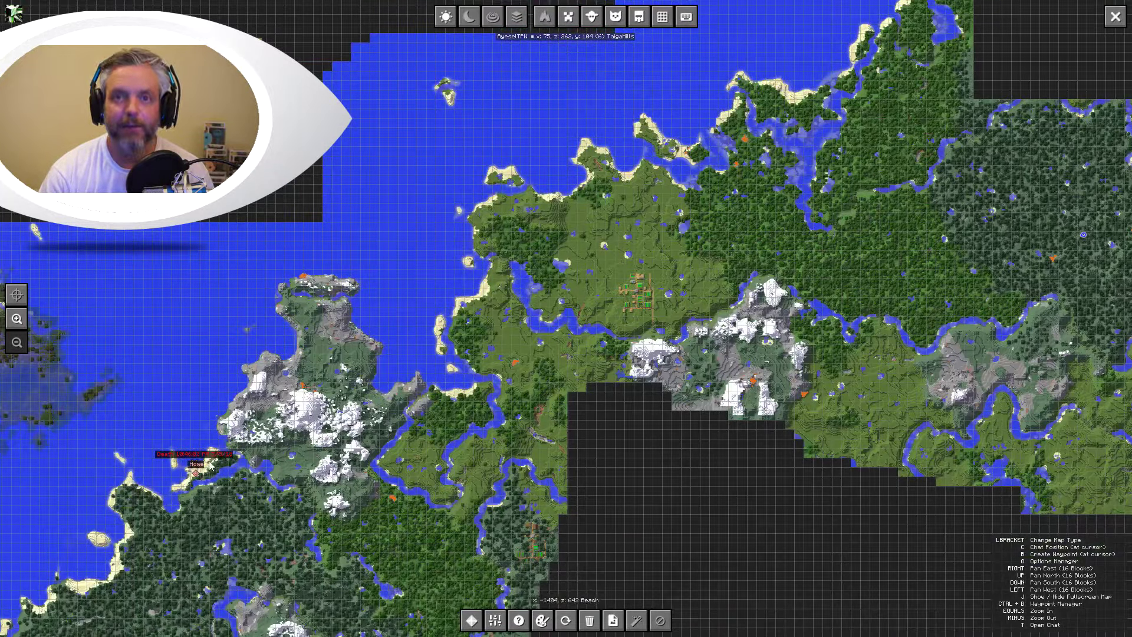
# Step: Fly west and upward over the taiga toward the distant Death waypoint beam
pyautogui.press('j')
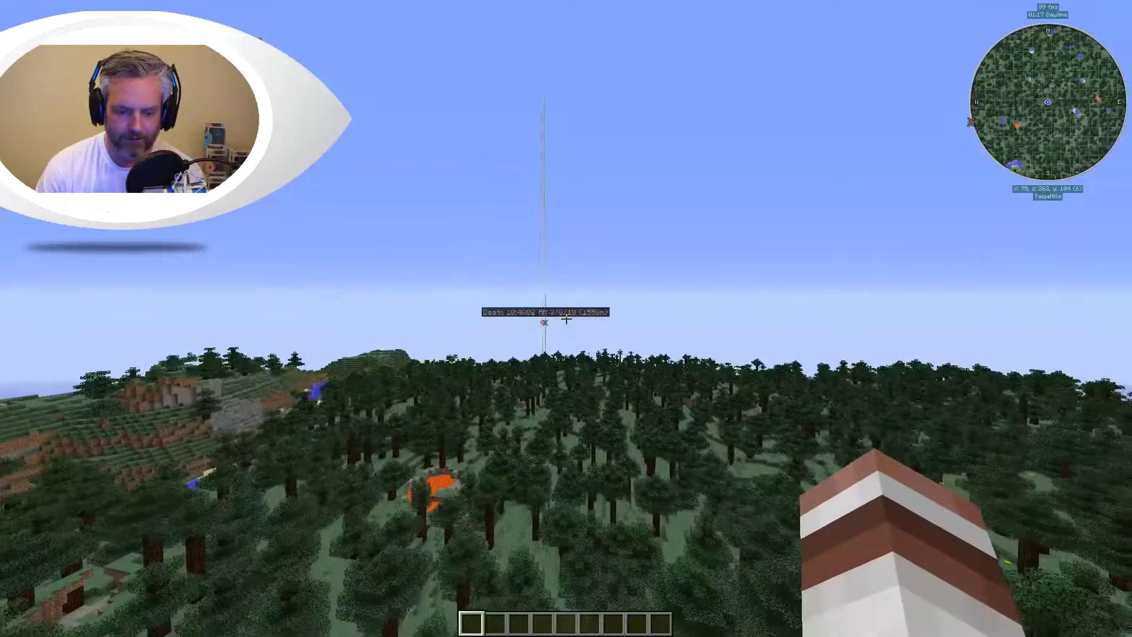
pyautogui.press('w')
pyautogui.press('space')
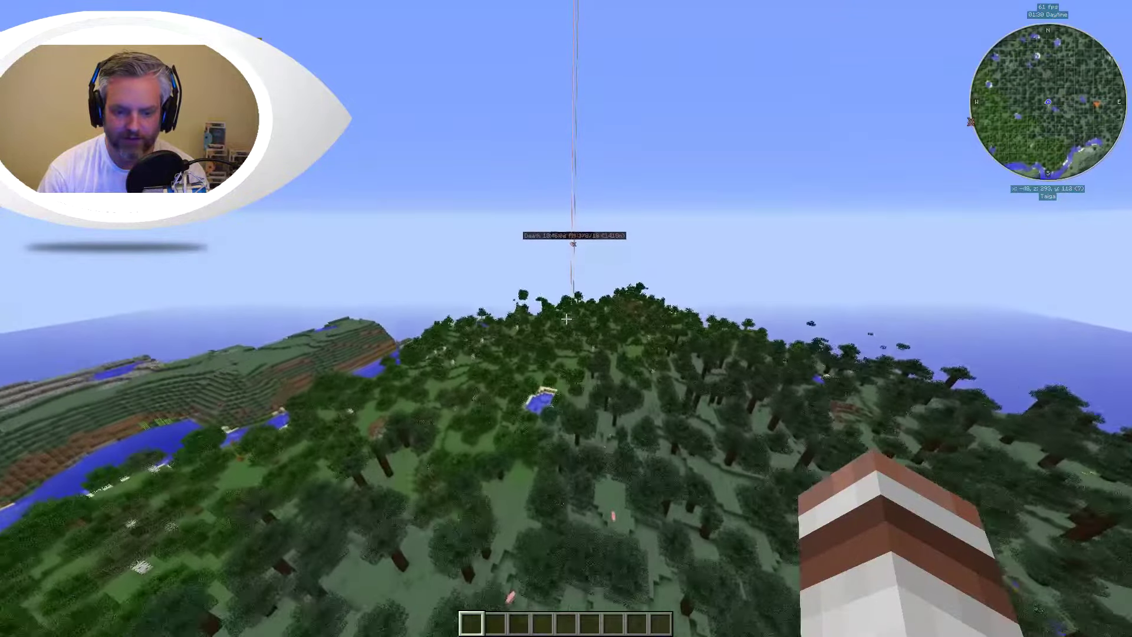
pyautogui.press('w')
pyautogui.press('space')
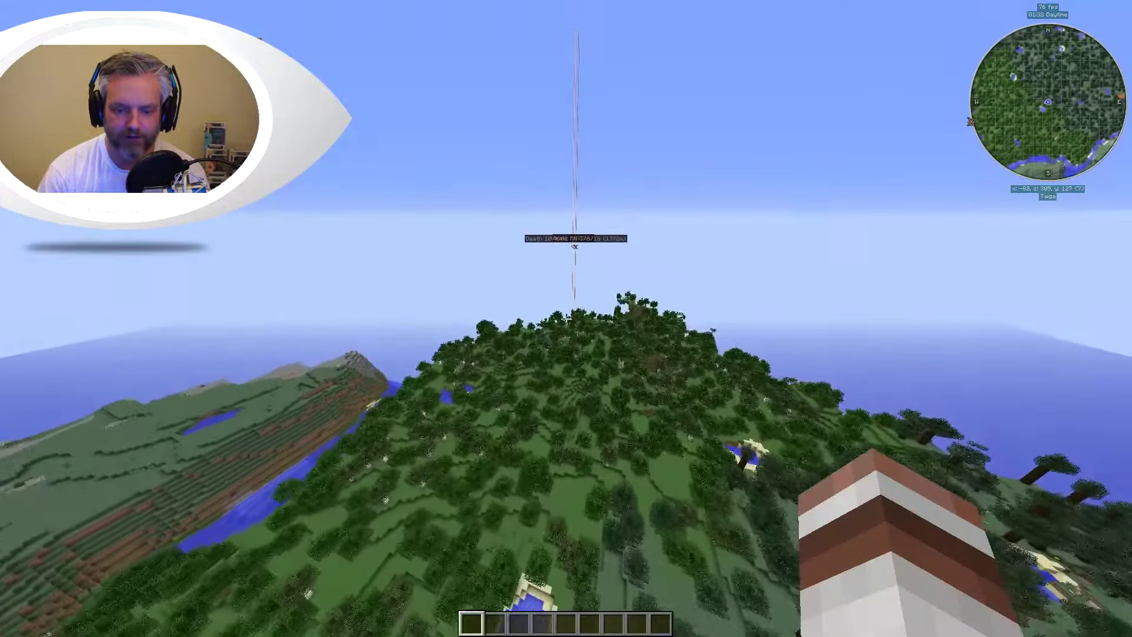
pyautogui.press('w')
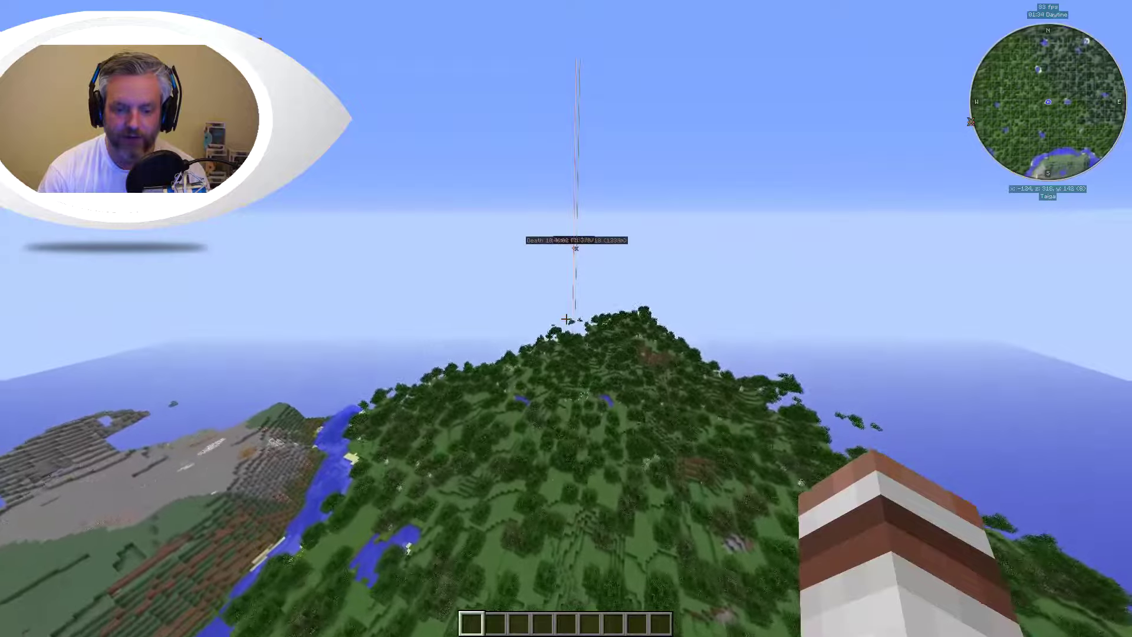
pyautogui.press('w')
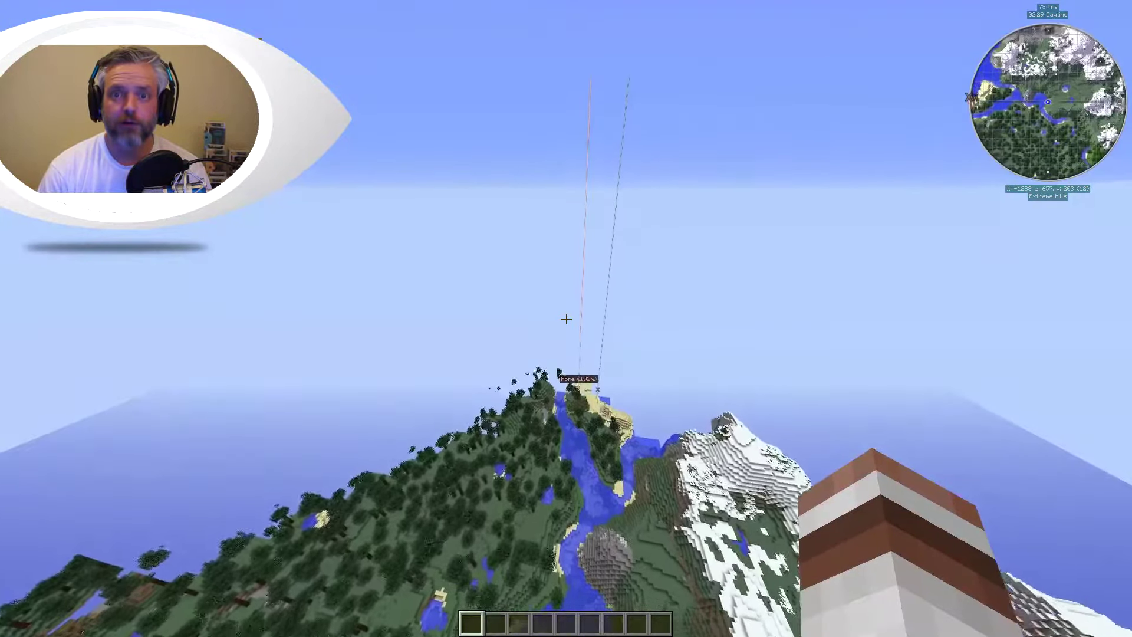
pyautogui.press('w')
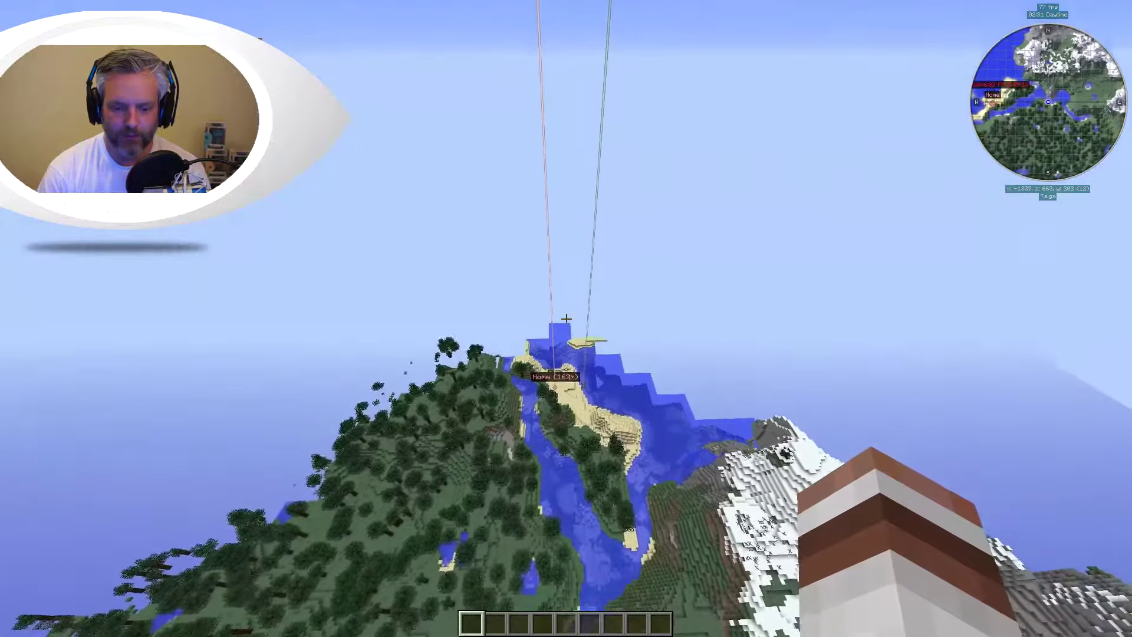
# Step: Descend onto the sand island and walk the beach beside the Home and Death beacons
pyautogui.press('w')
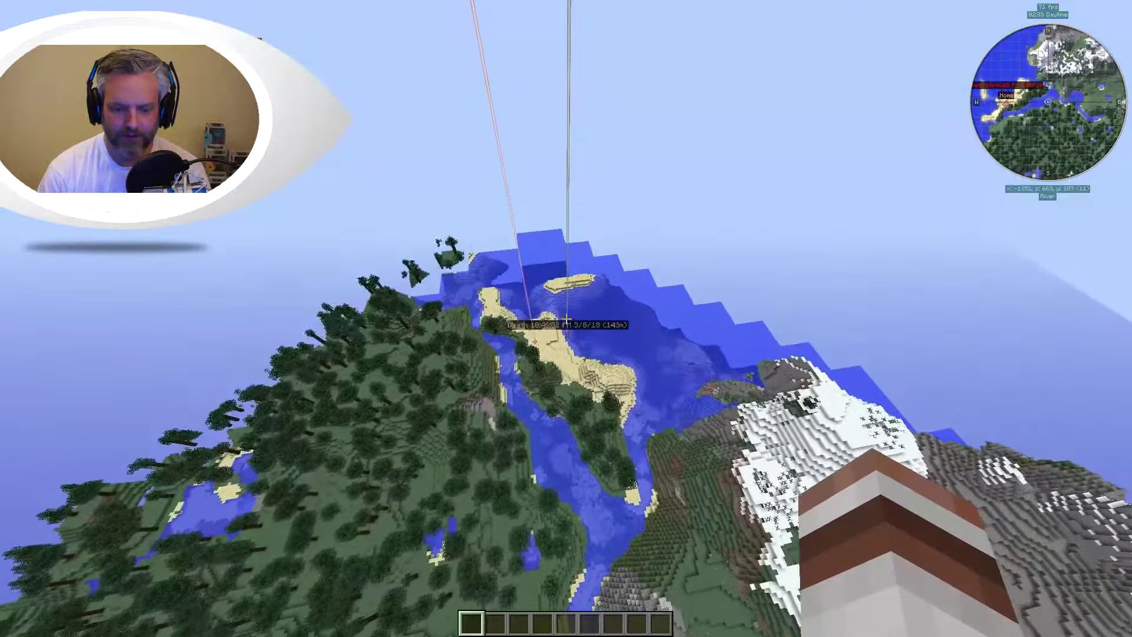
pyautogui.press('w')
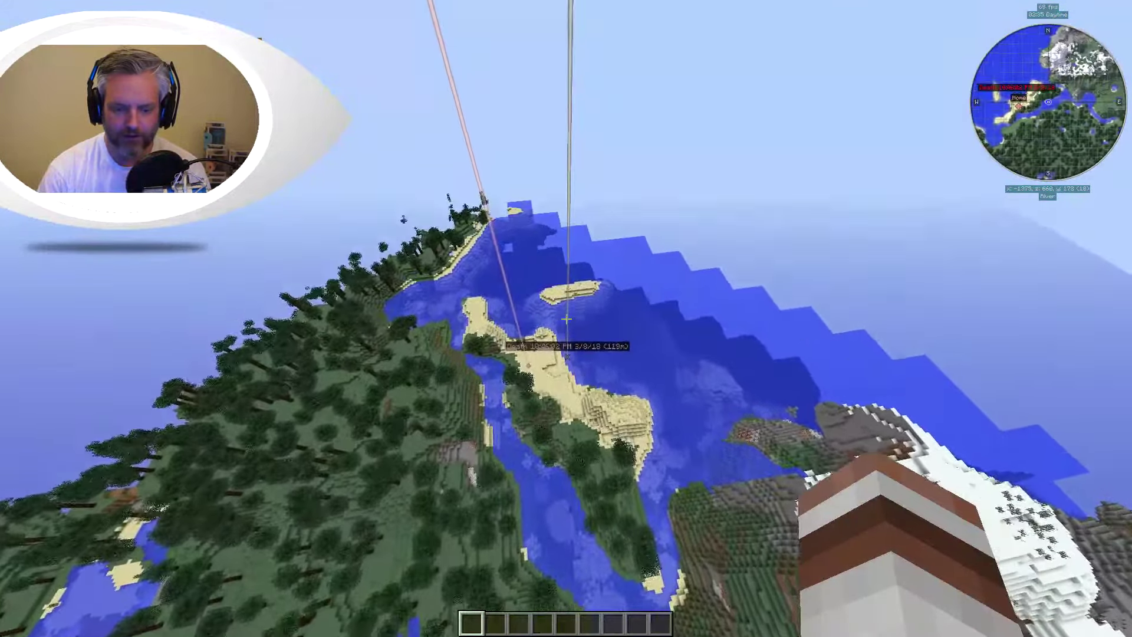
pyautogui.press('w')
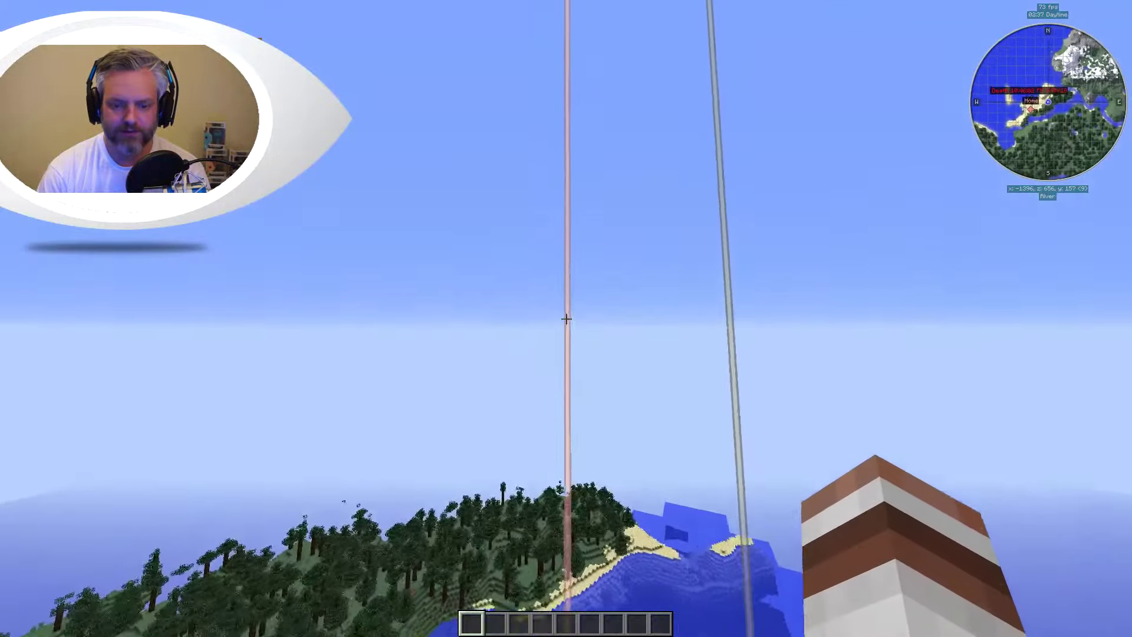
pyautogui.press('w')
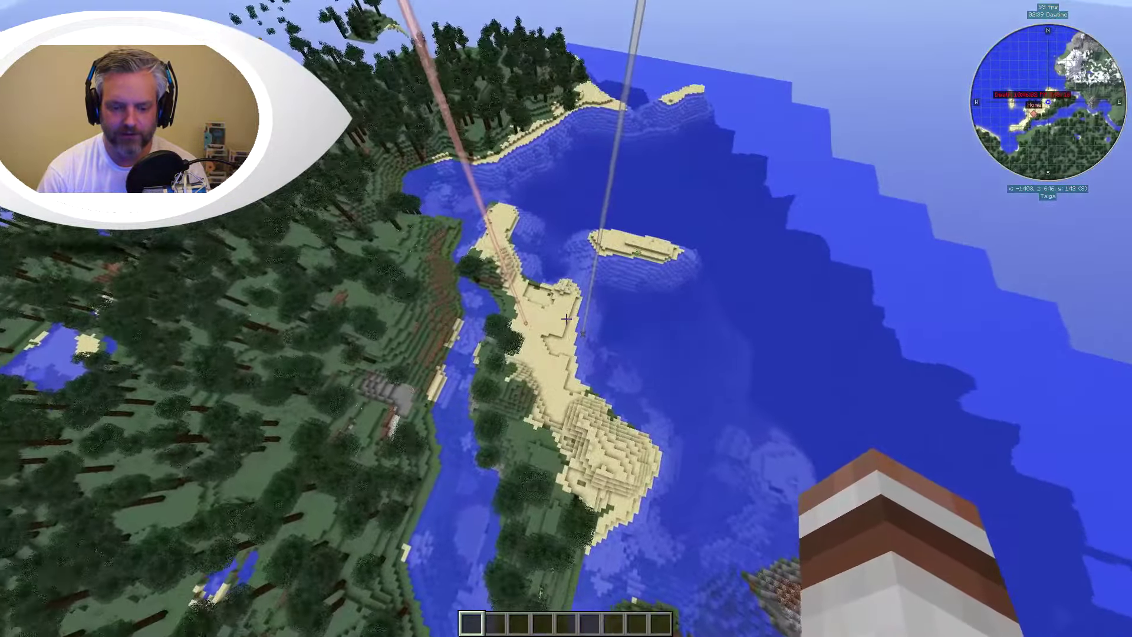
pyautogui.press('w')
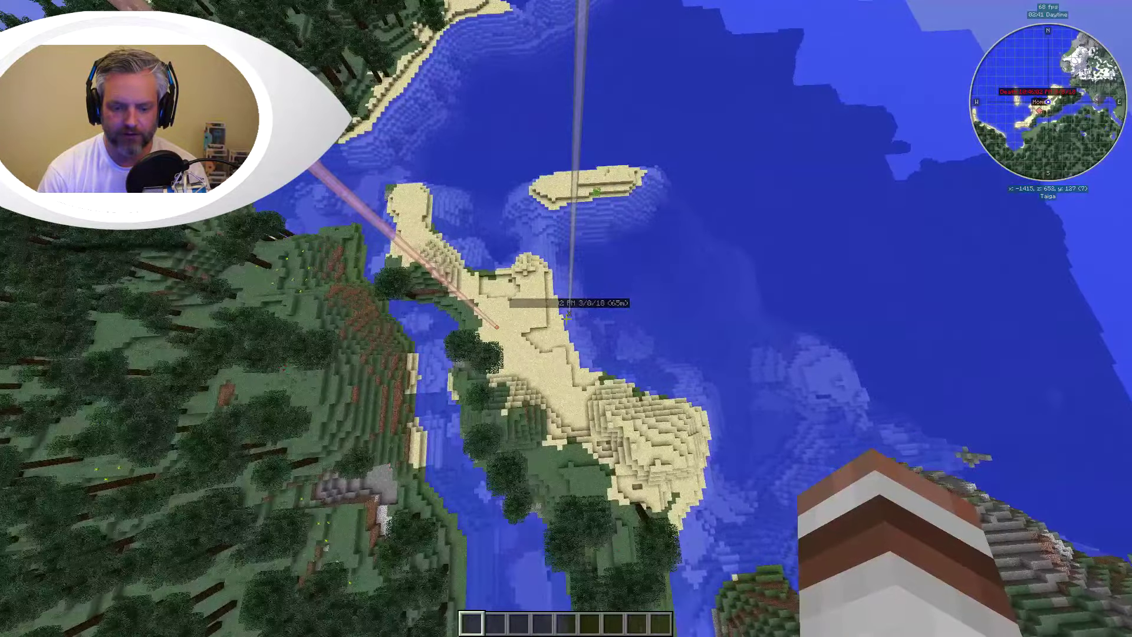
pyautogui.press('w')
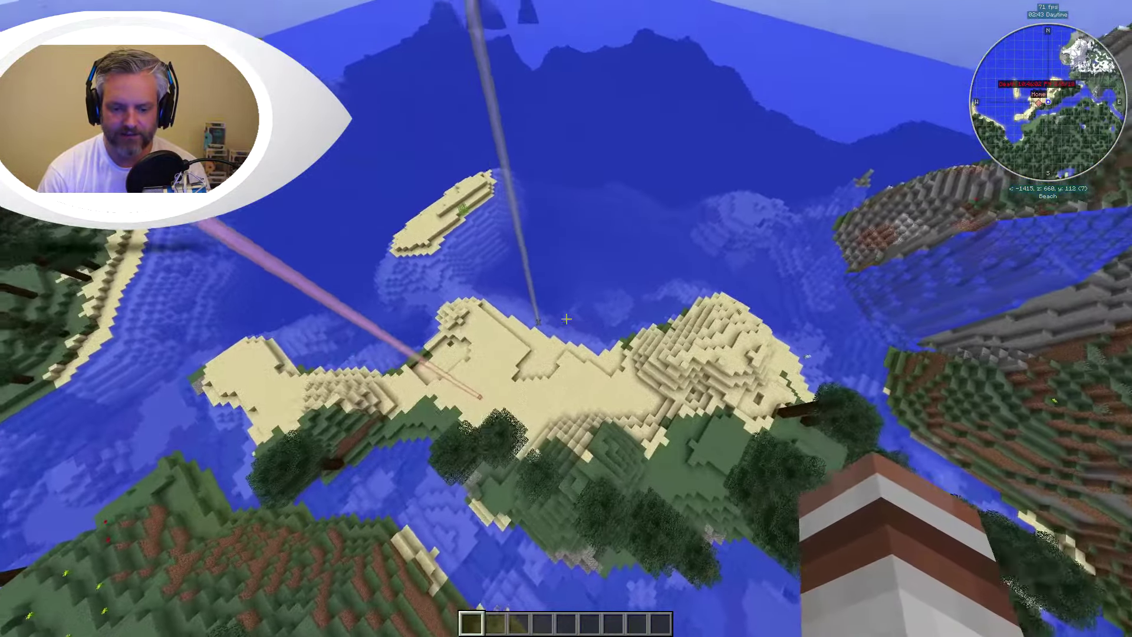
pyautogui.press('w')
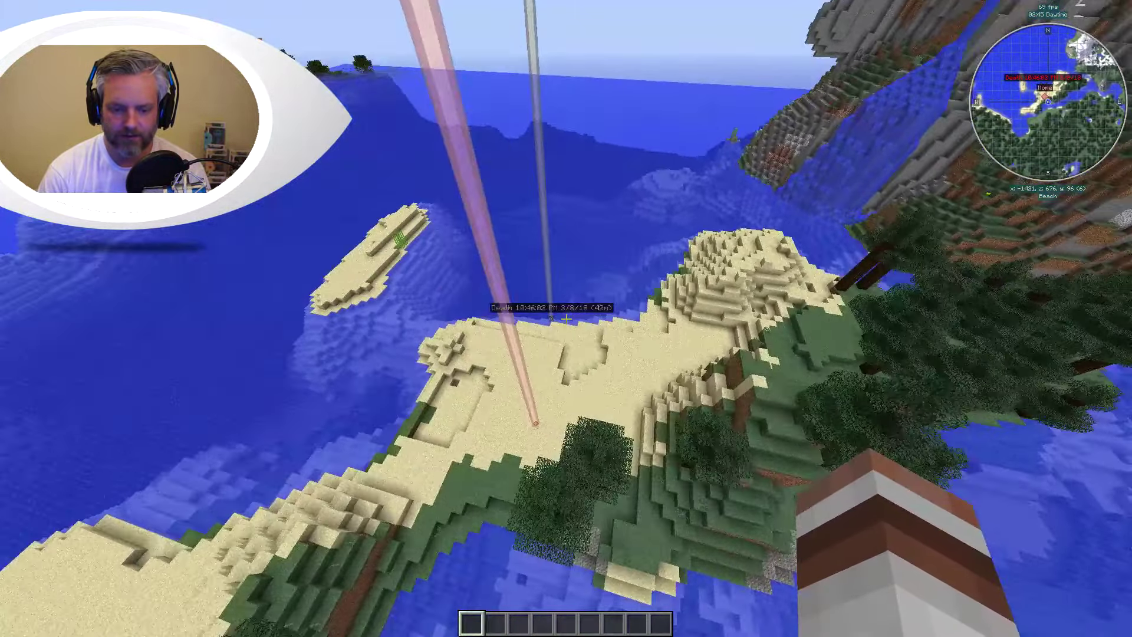
pyautogui.press('w')
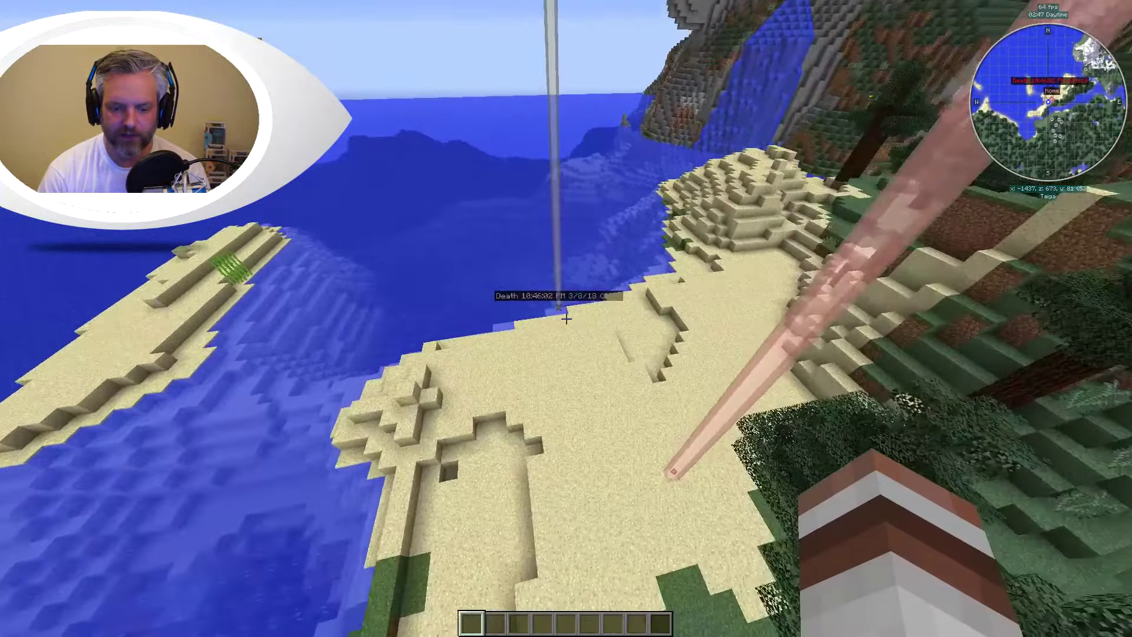
pyautogui.press('w')
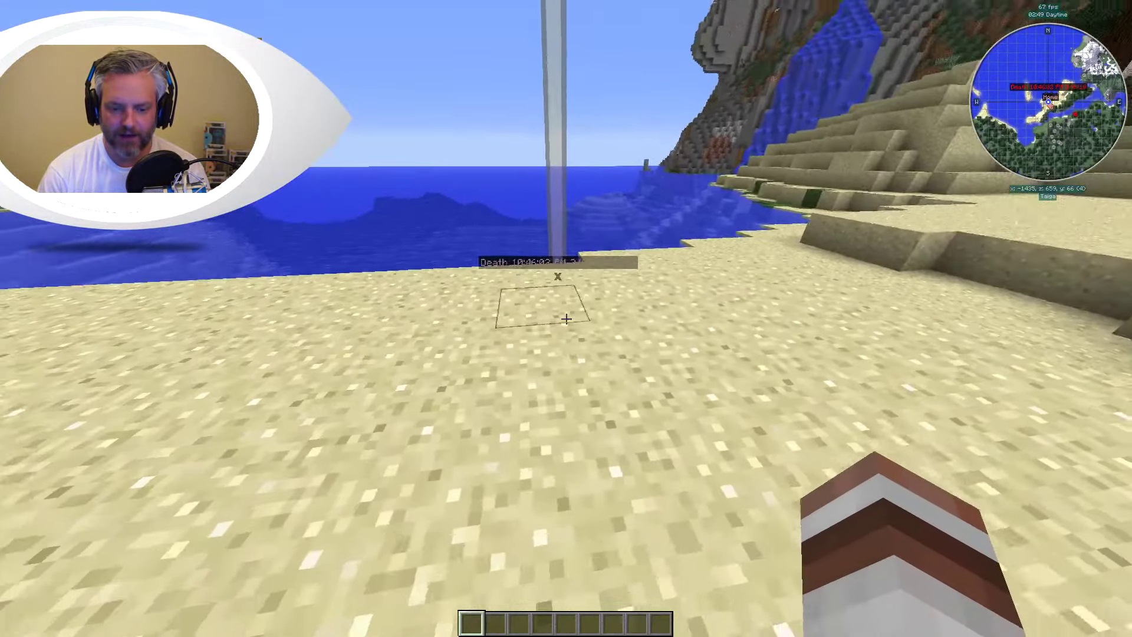
pyautogui.press('w')
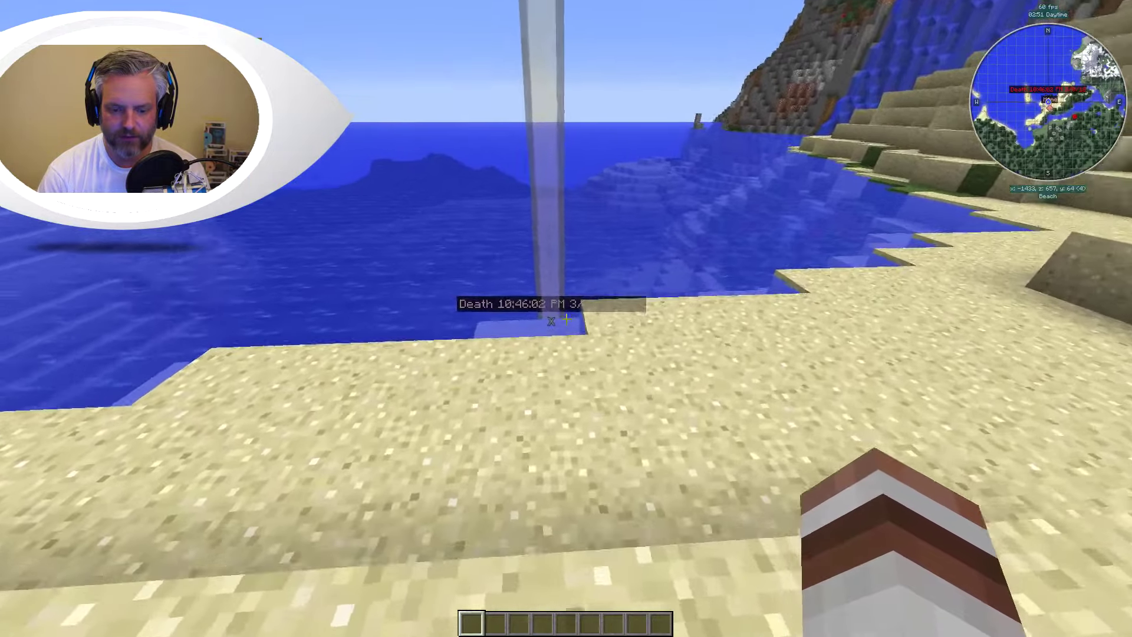
pyautogui.press('w')
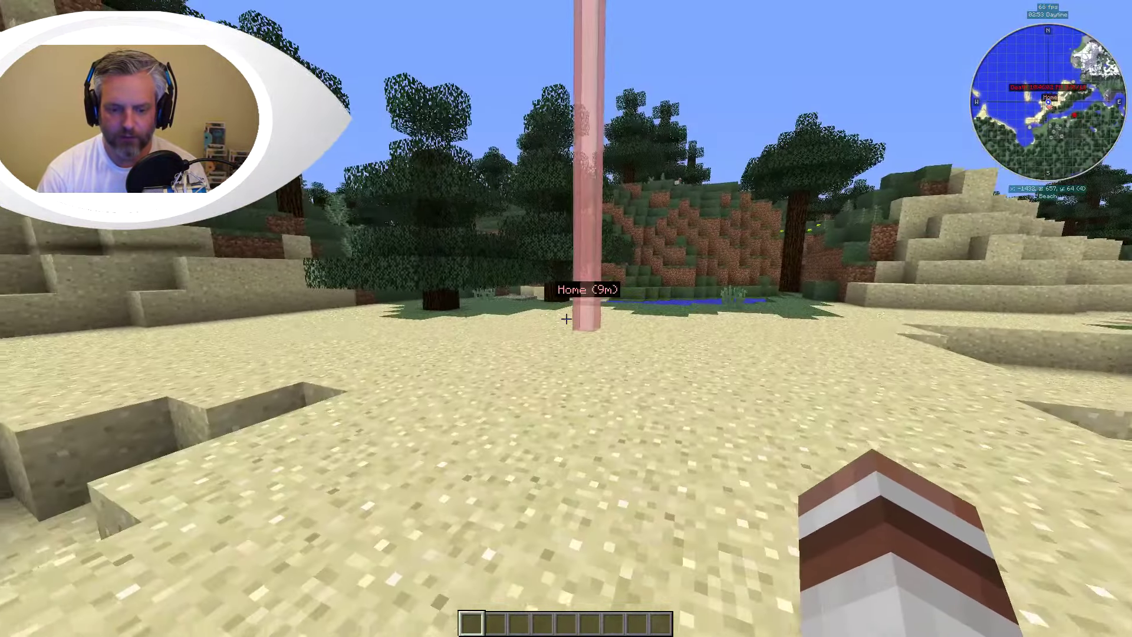
pyautogui.press('w')
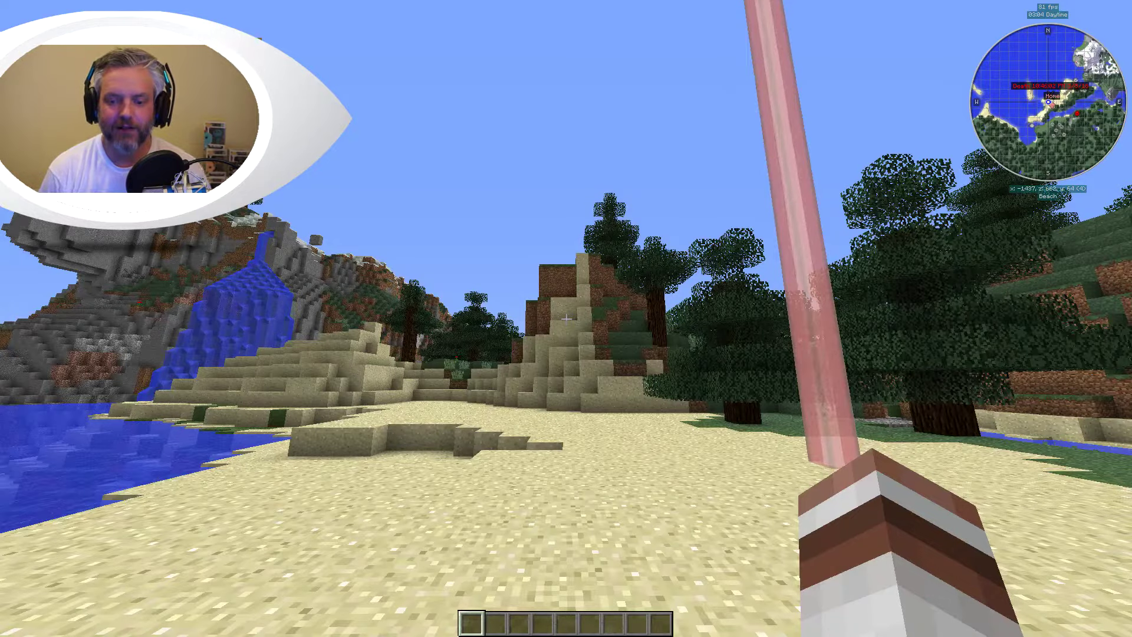
# Step: Remove the Death waypoint in Manage Waypoints, leaving only Home
pyautogui.hotkey('ctrl', 'b')
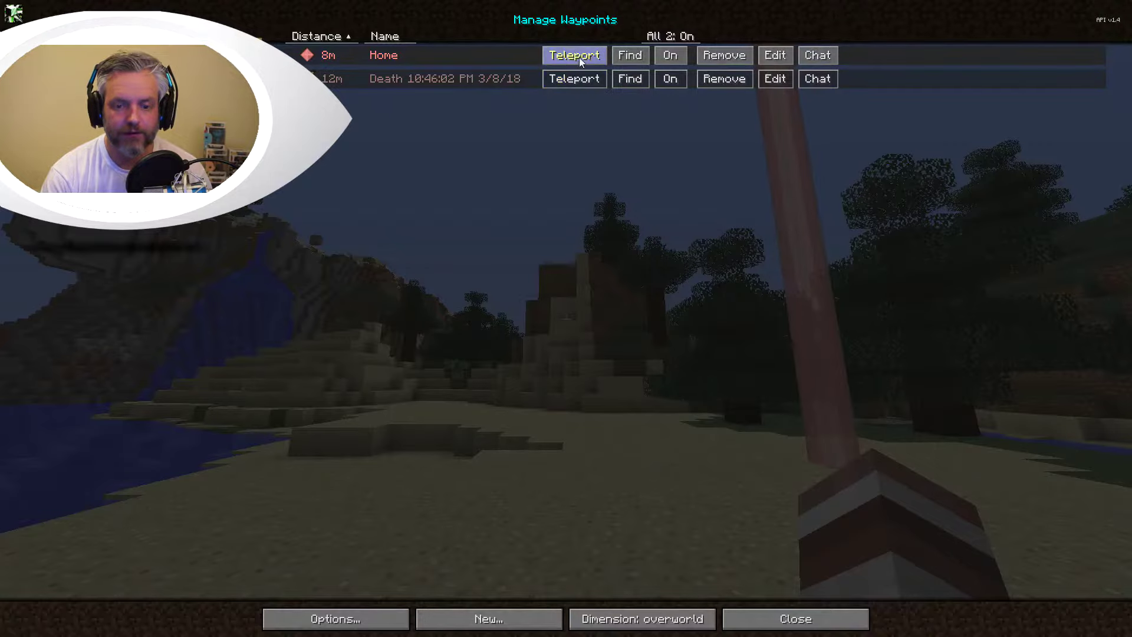
pyautogui.click(720, 79)
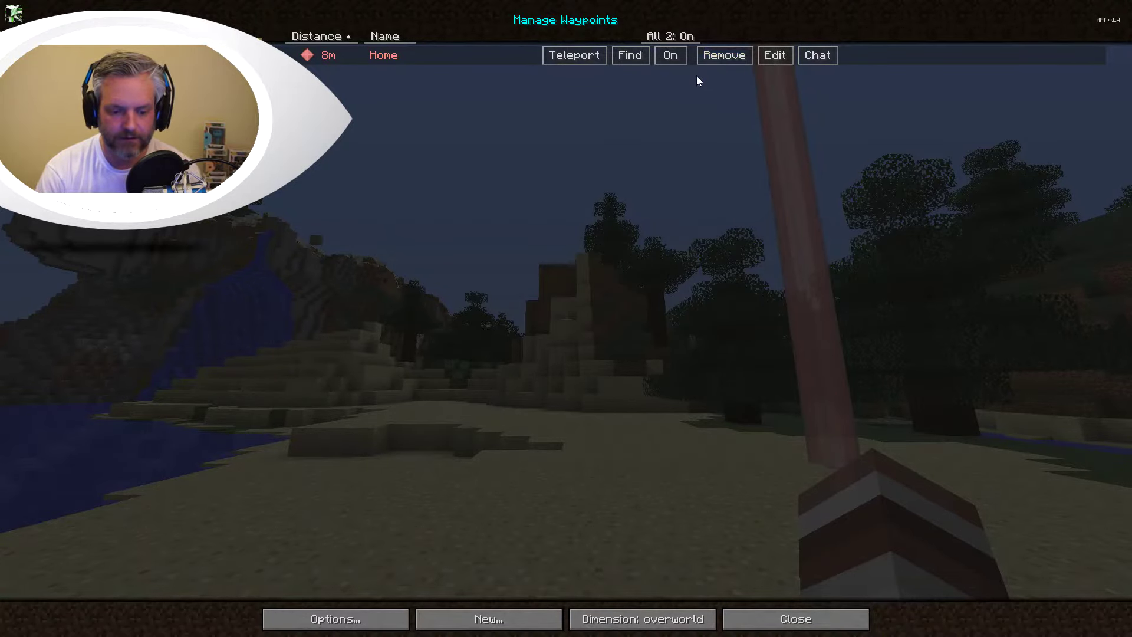
pyautogui.press('Escape')
pyautogui.press('Escape')
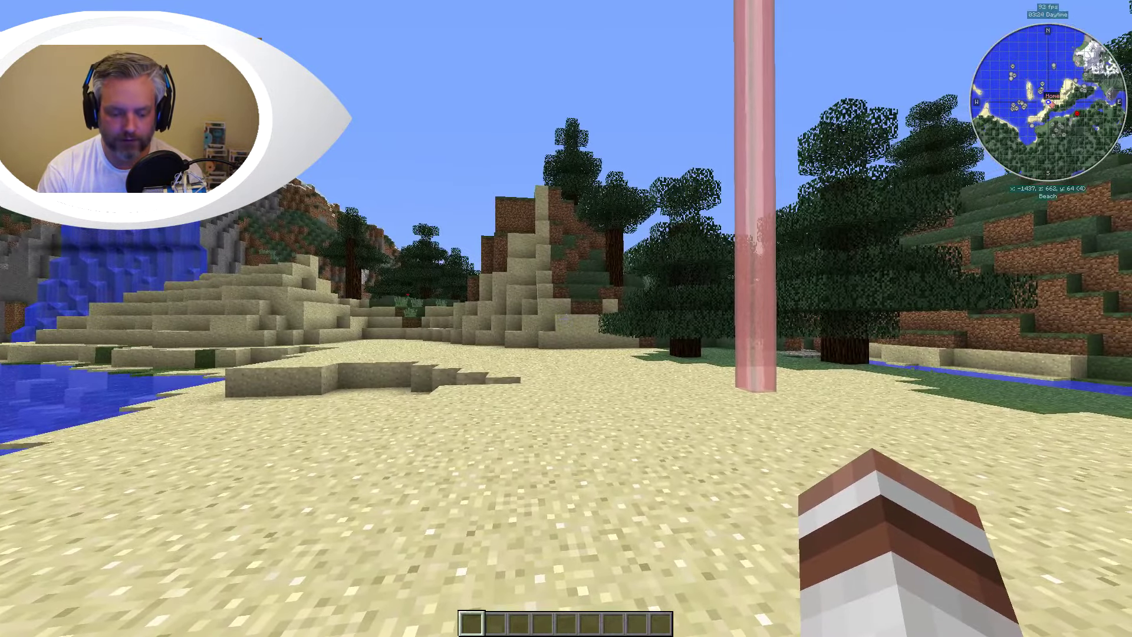
# Step: Open JourneyMap Options from Manage Waypoints to view the Waypoint Beacons settings
pyautogui.hotkey('ctrl', 'b')
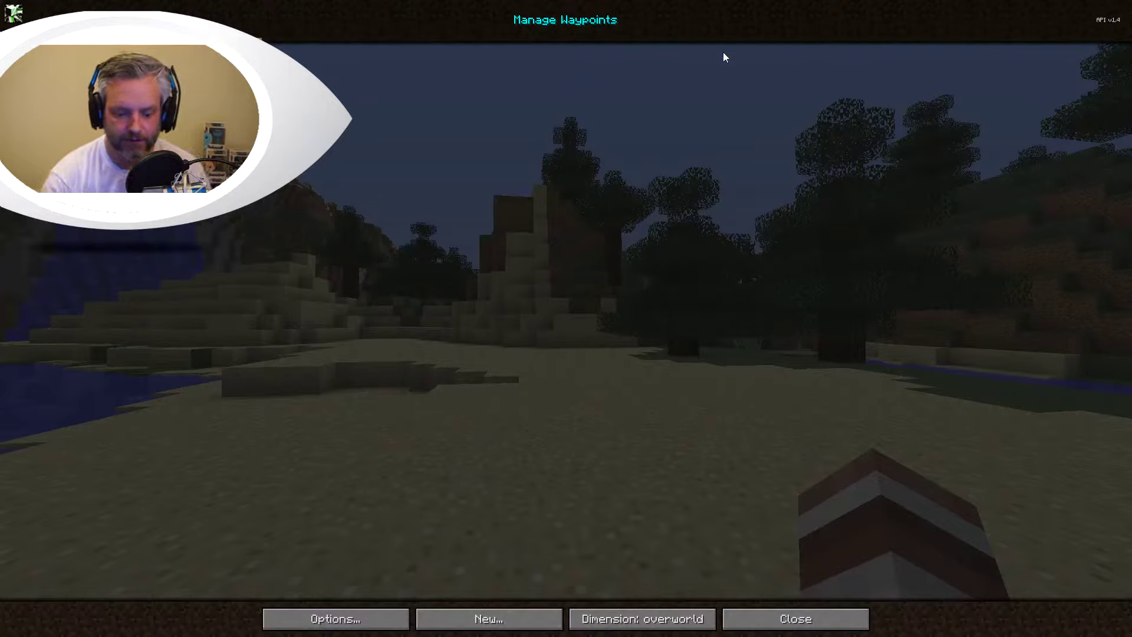
pyautogui.click(336, 618)
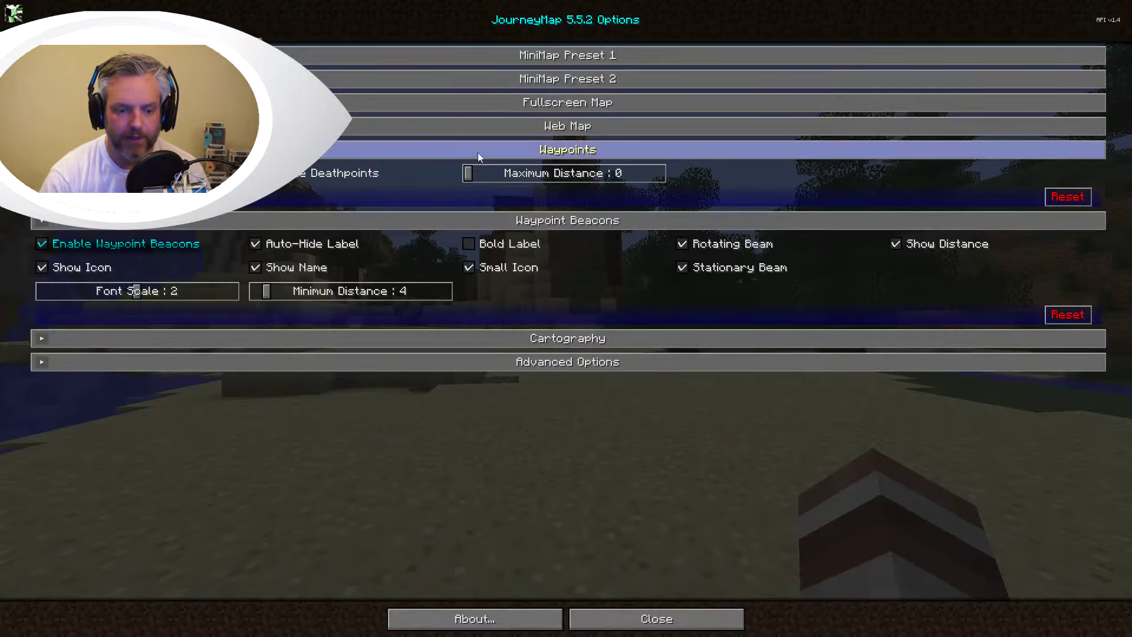